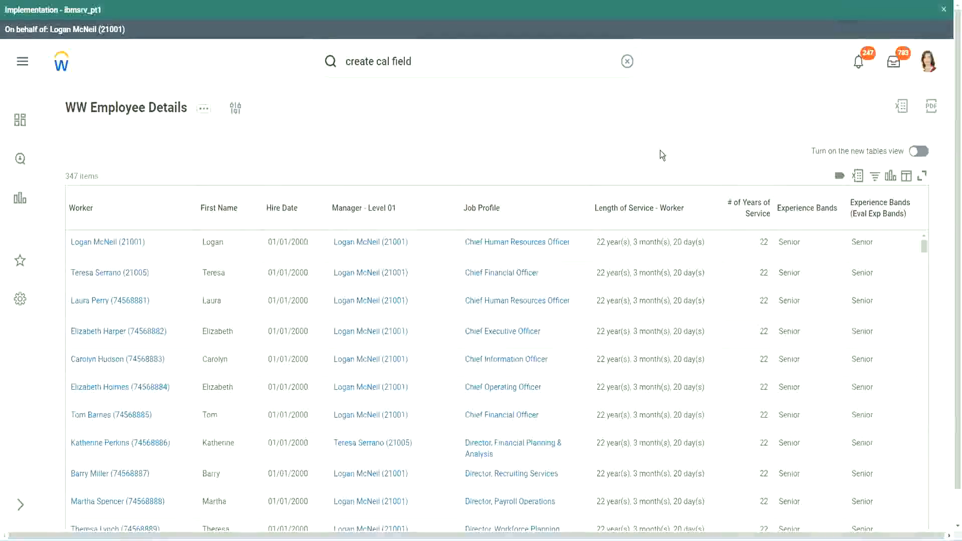
- Copy the name of the calculated field CF-WW-Eval Exp-Derive Experience Bands from Years of Service
click(833, 237)
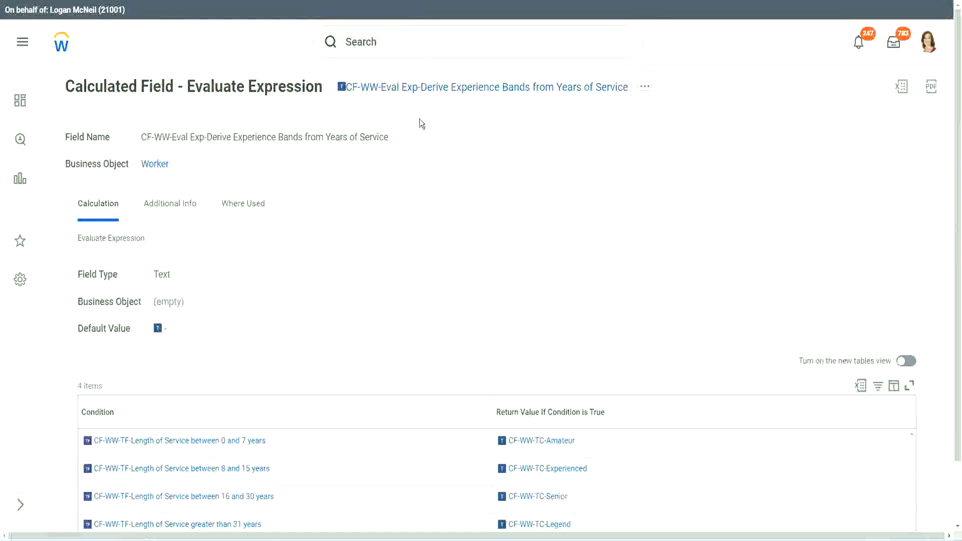
right_click(420, 89)
click(453, 150)
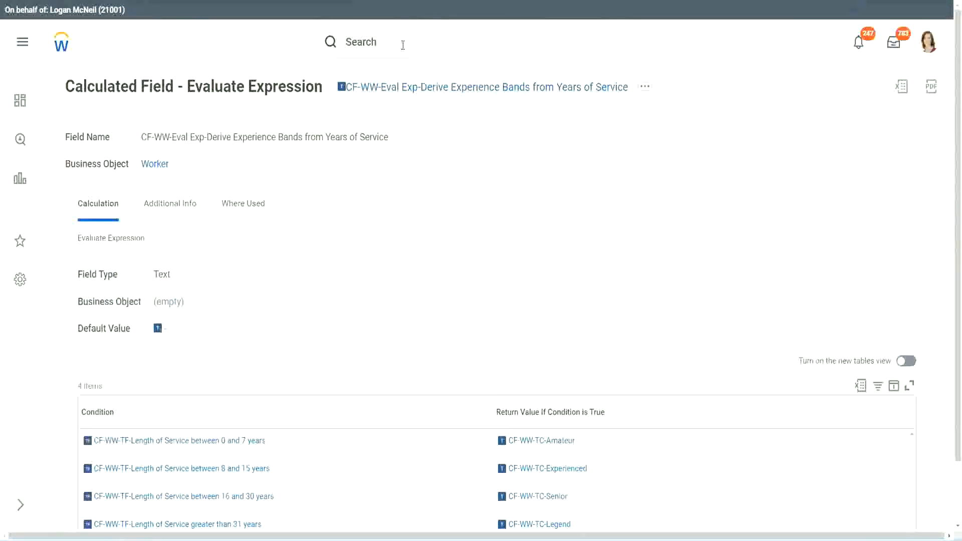
- Search for "create calc field" and open the Create Calculated Field task
click(402, 45)
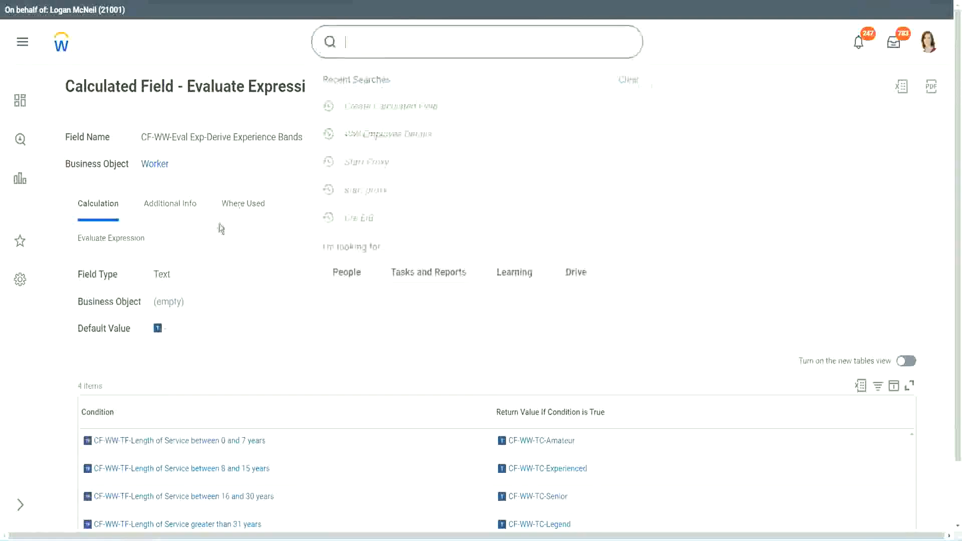
click(680, 116)
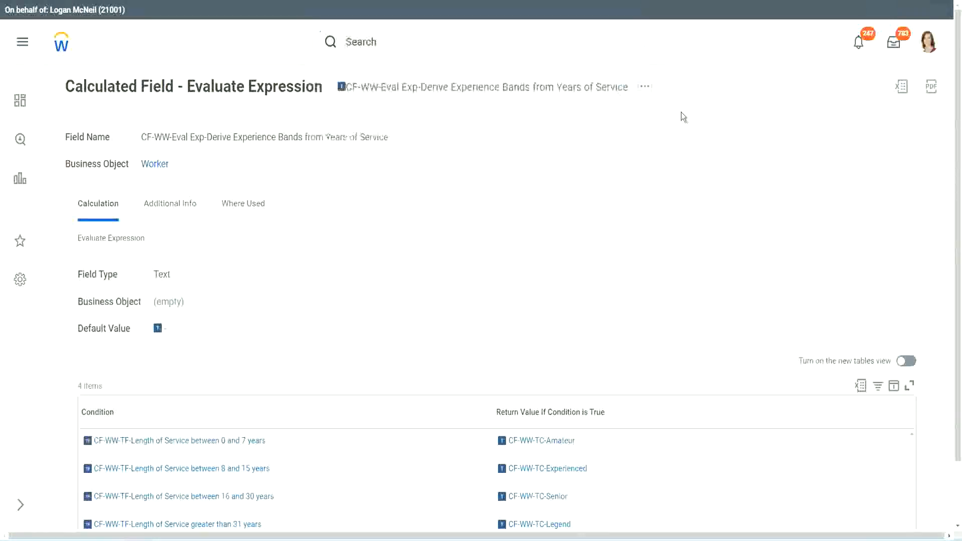
click(381, 38)
text(create calc)
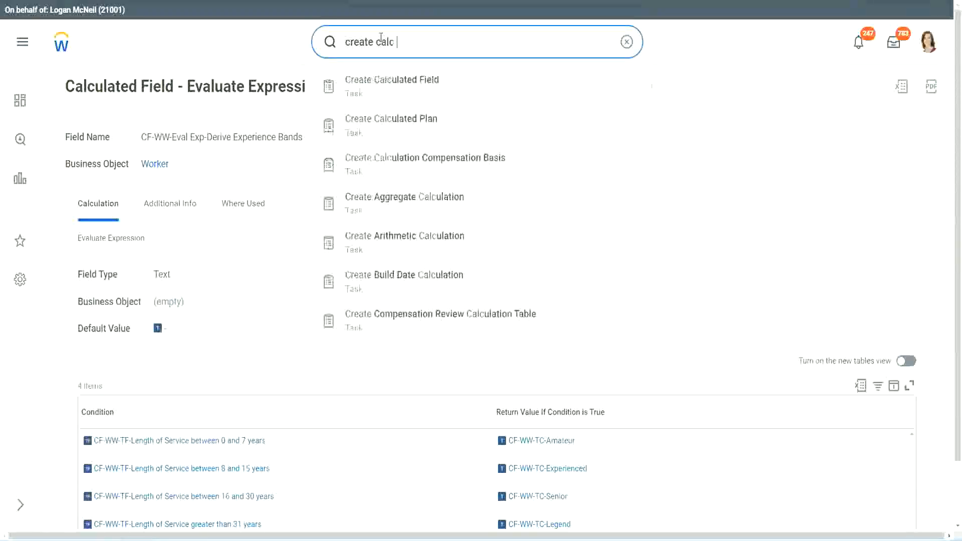
text( field)
click(401, 93)
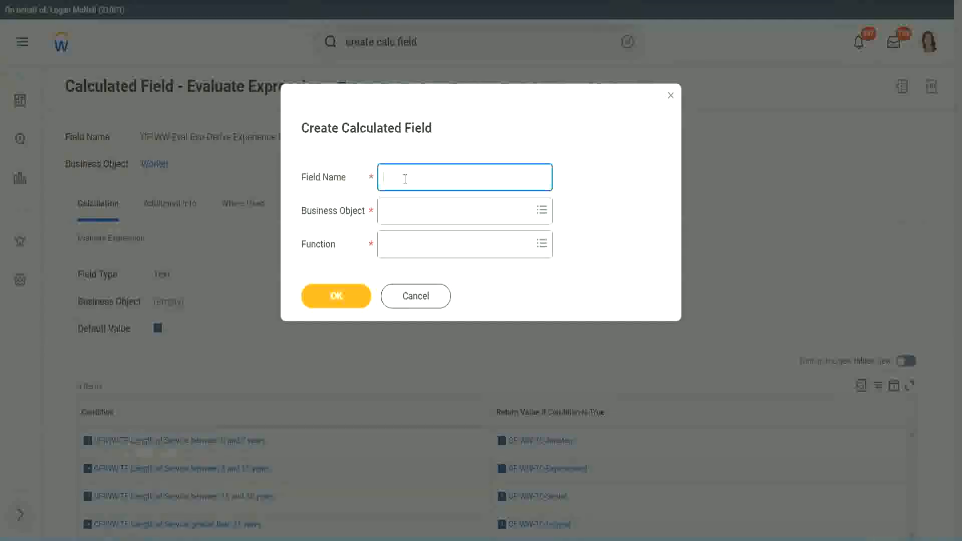
- Name the new calculated field CF-WW-LRB-Identify Experience Bands from years of Service
text(CF-WW-LRB-Identify Experiende)
key(BackSpace)
key(BackSpace)
text(ce )
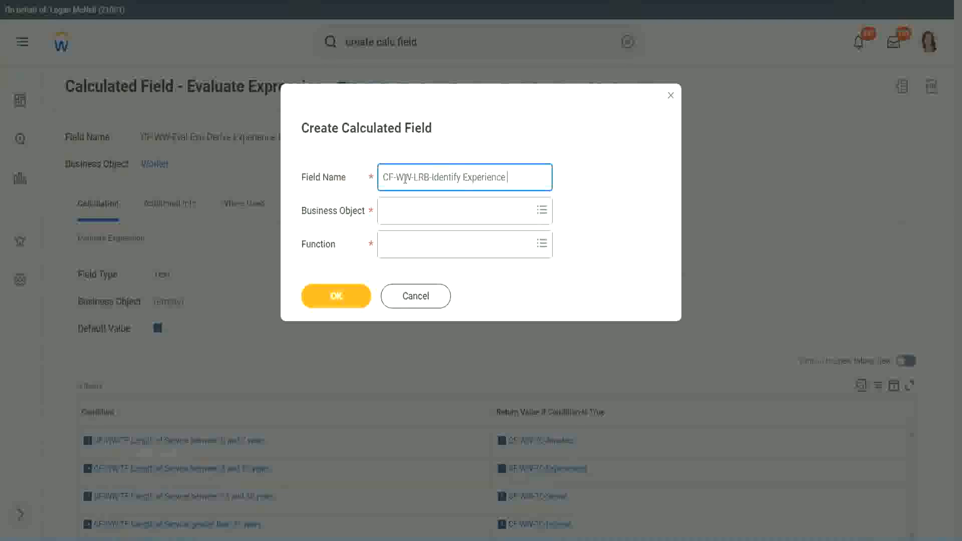
text(Bands from)
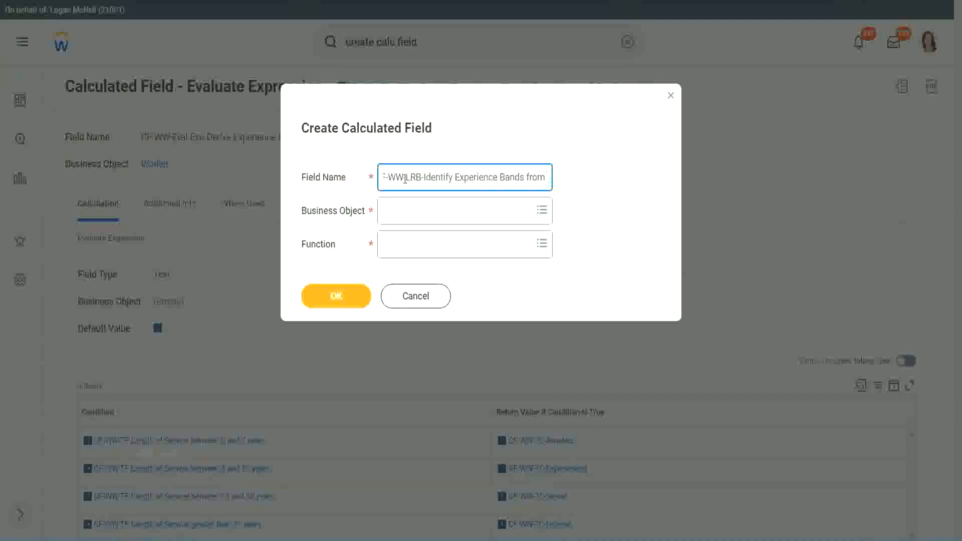
text( years of Service)
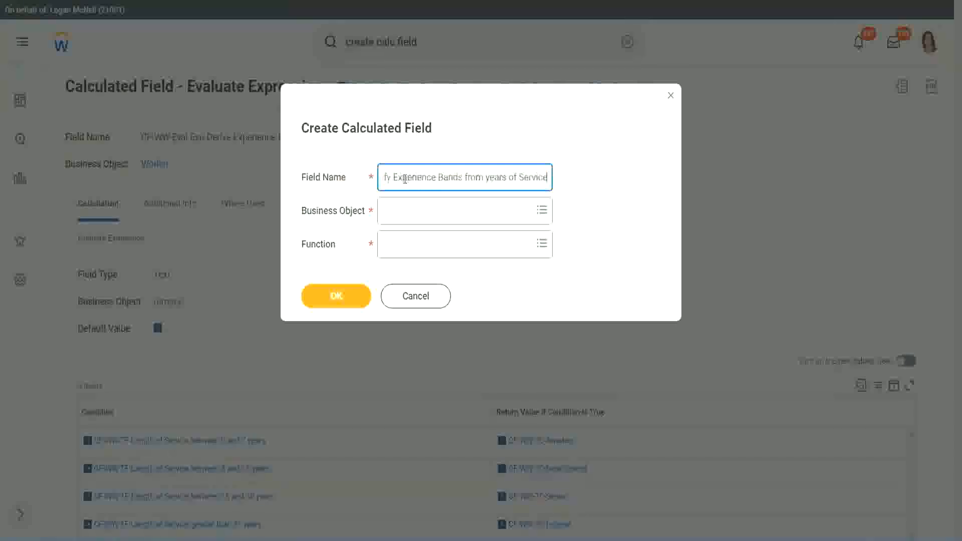
key(Tab)
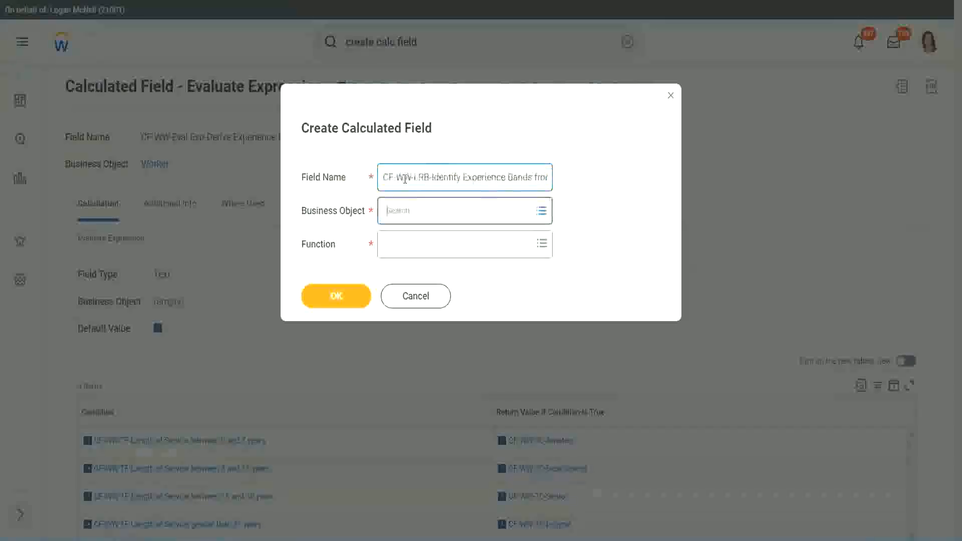
- Set the business object to Worker and the function to Lookup Range Band, and confirm the new calculated field
text(wor)
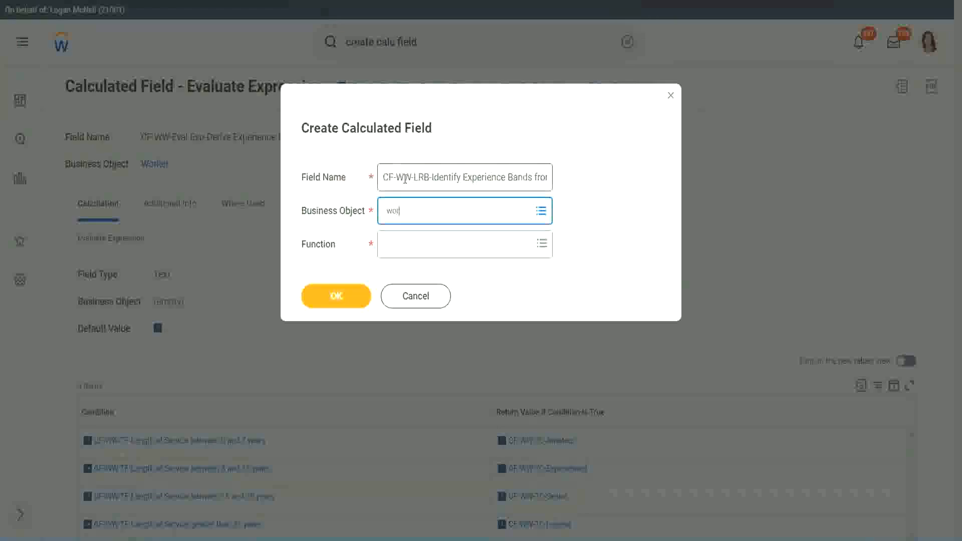
text(ker)
key(Return)
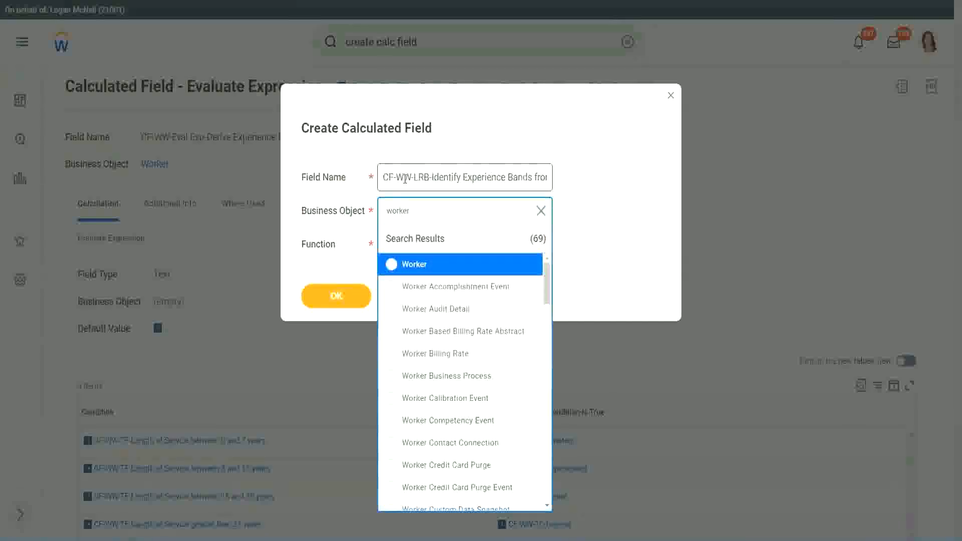
key(Return)
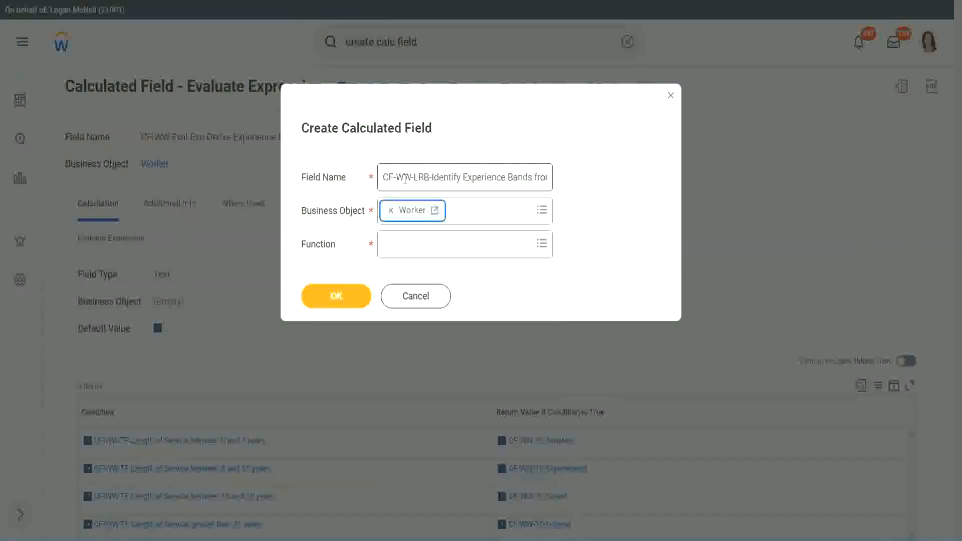
key(Tab)
text(ev)
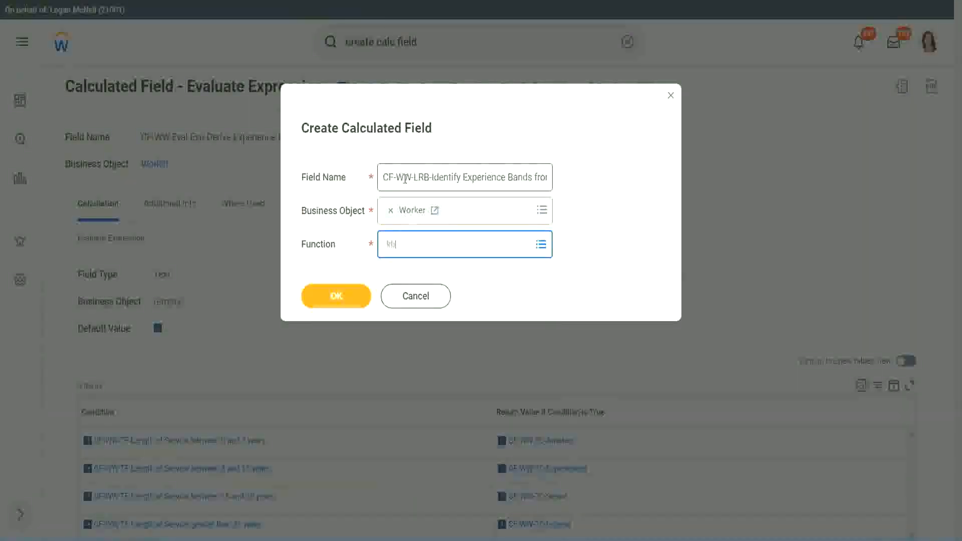
key(Return)
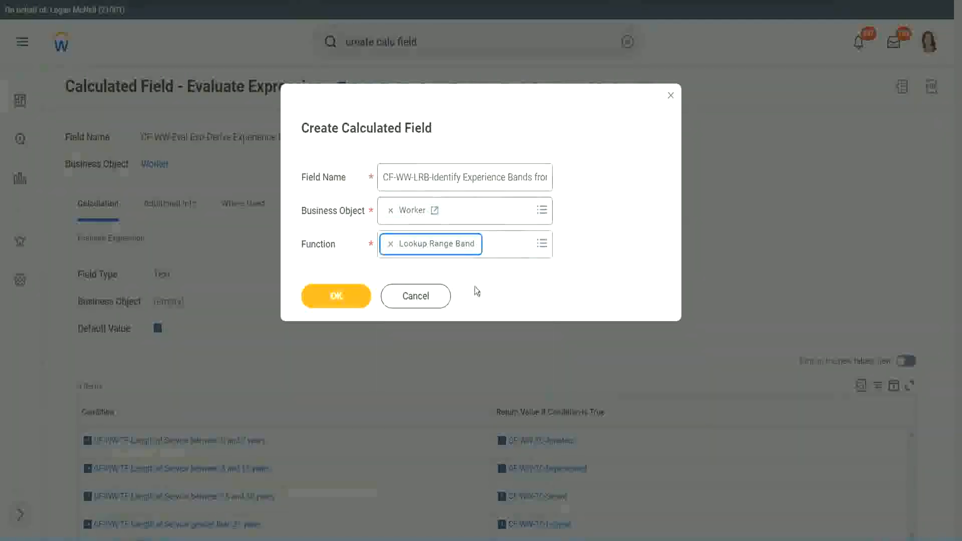
click(344, 302)
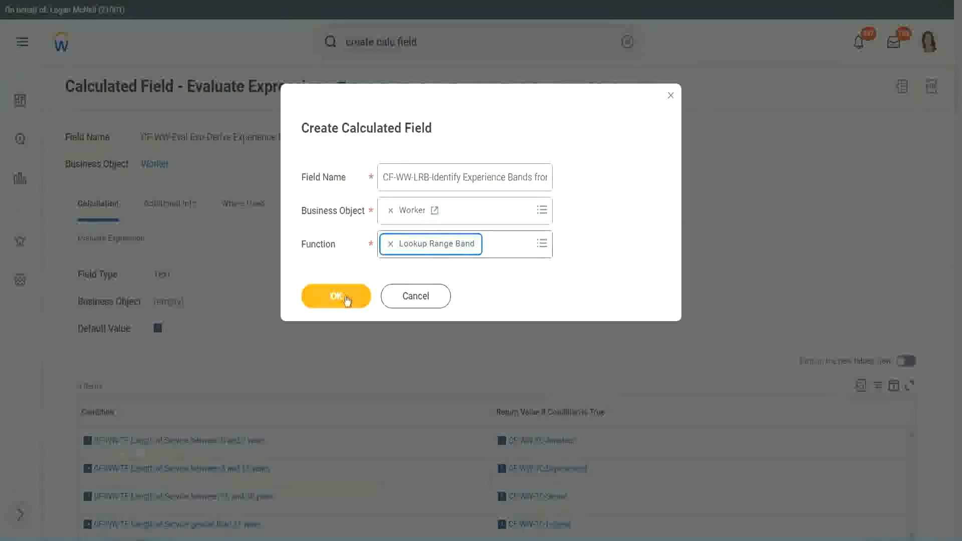
click(343, 298)
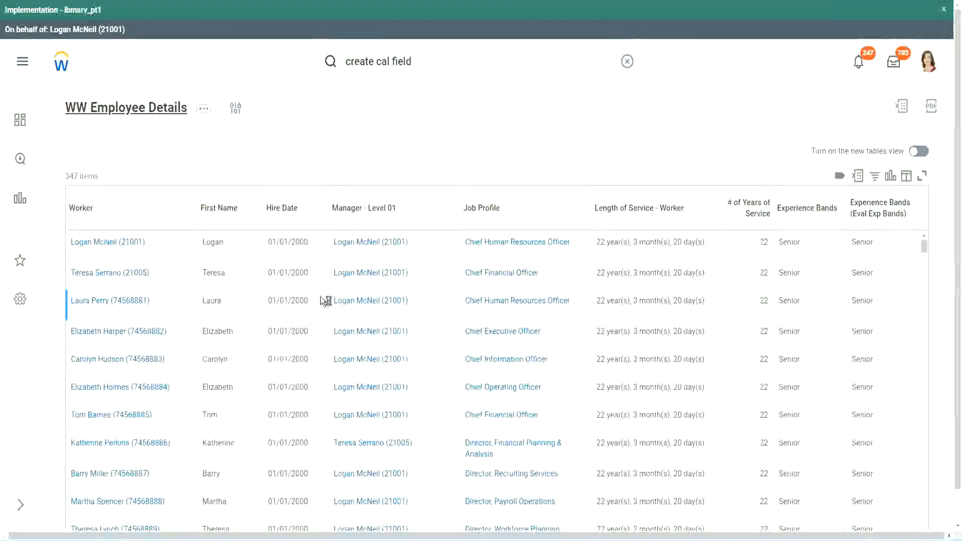
- Copy the field name CF-WW-Convert Text To Number-Number of Years from Length of Service from the report definition and set it as the source field
scroll(323, 326, down, 5)
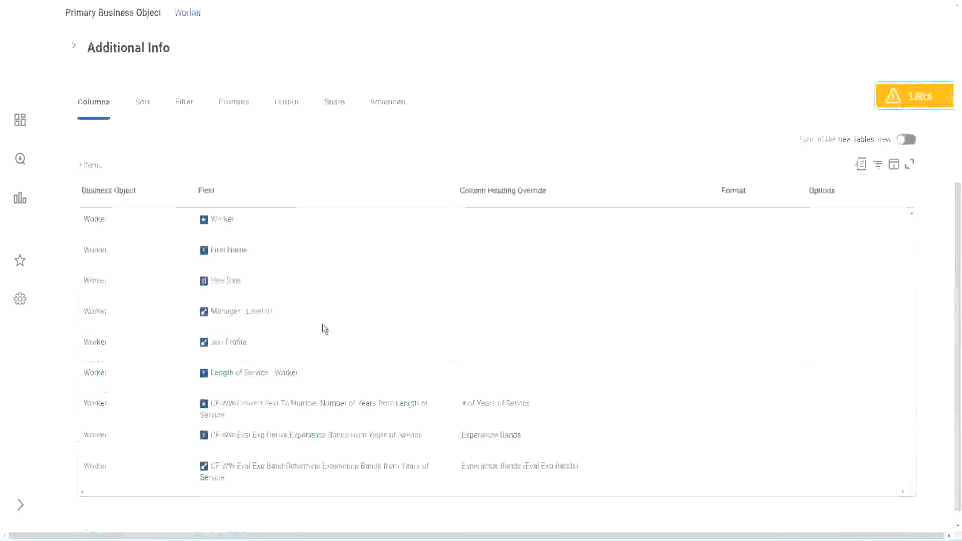
right_click(304, 389)
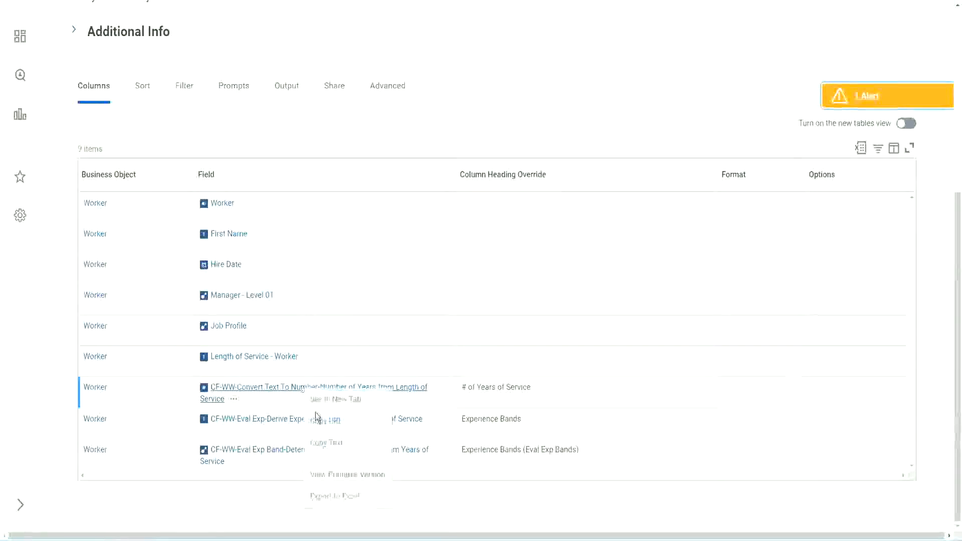
click(331, 444)
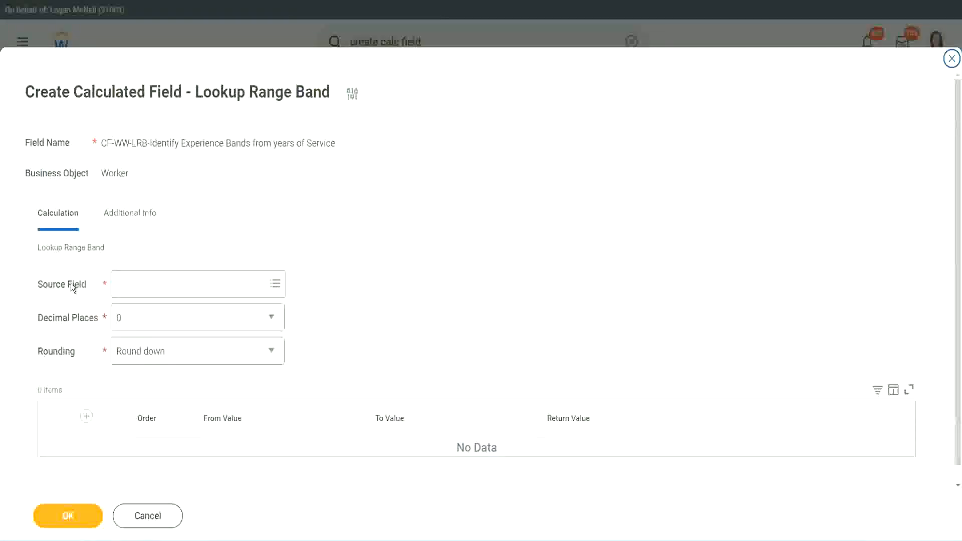
click(150, 285)
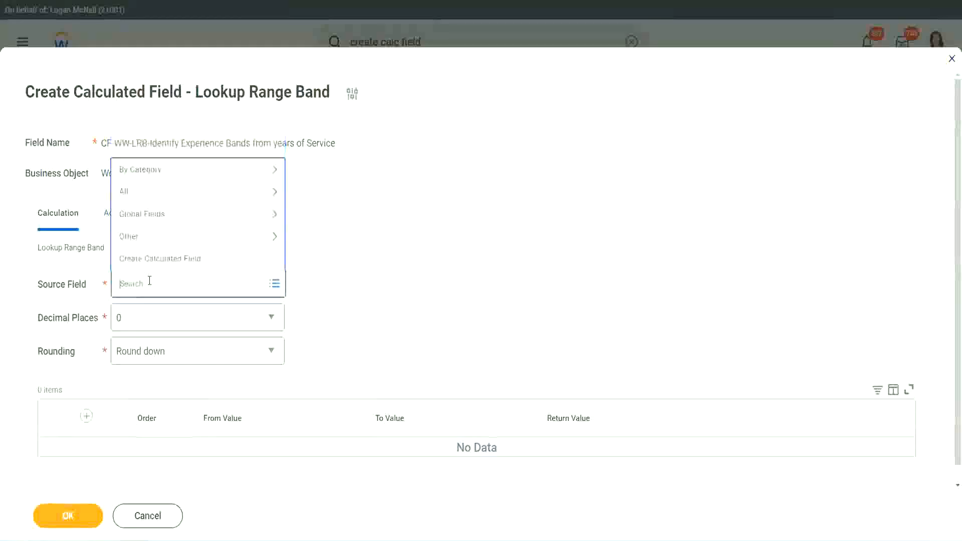
key(ctrl+v)
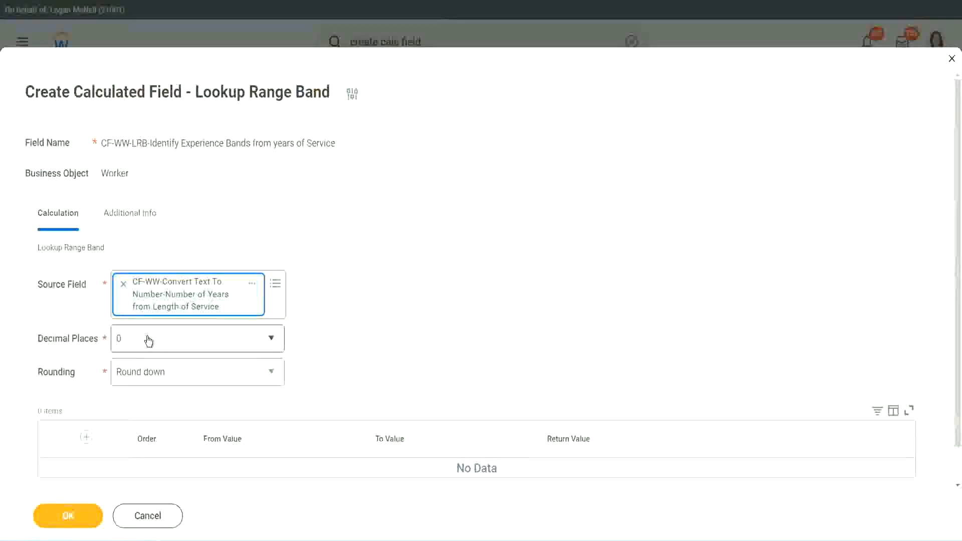
- Review the decimal places and rounding options, keeping 0 decimal places and setting the rounding to Round
click(188, 344)
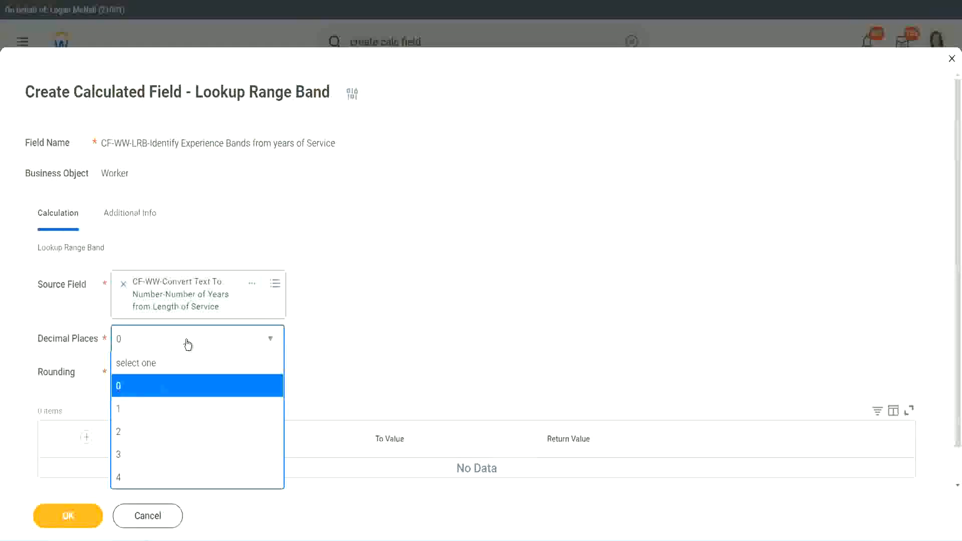
click(374, 329)
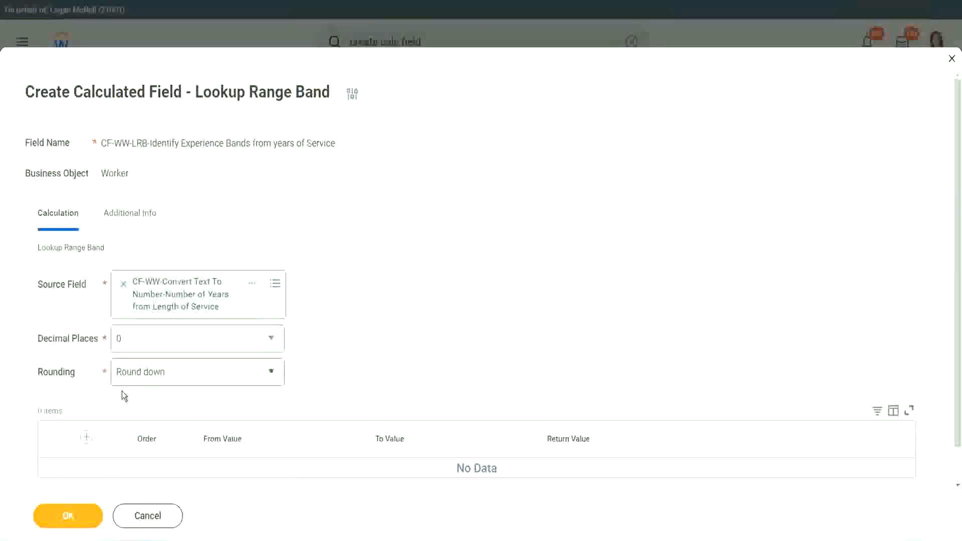
click(155, 375)
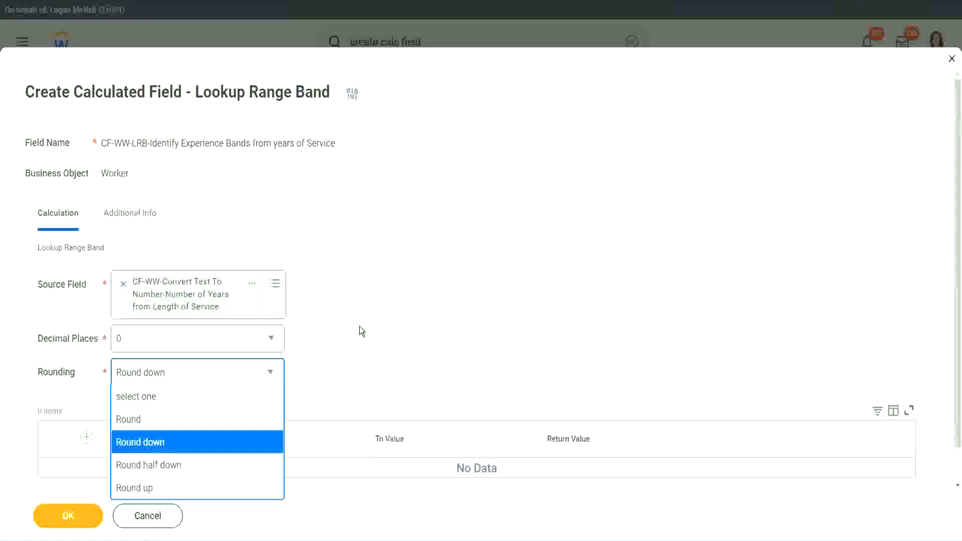
click(338, 369)
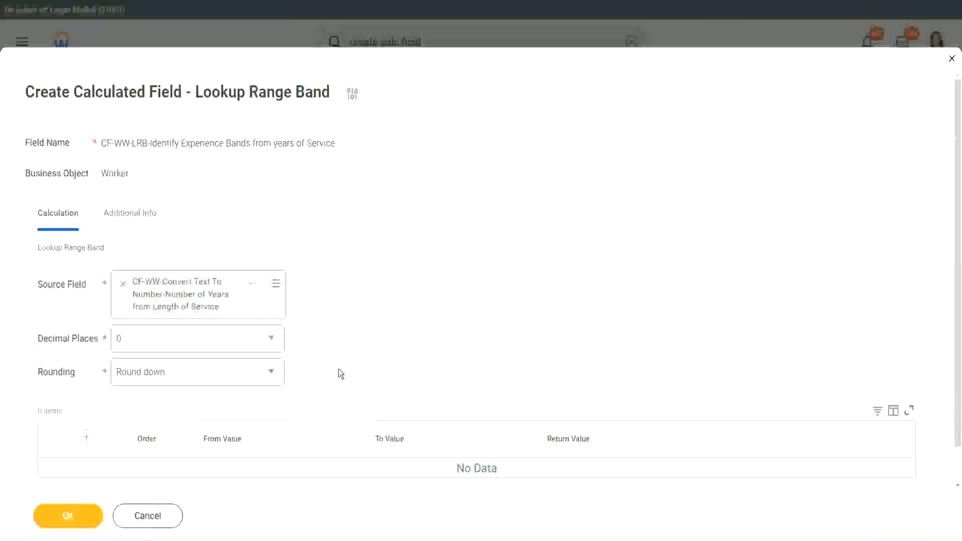
click(165, 376)
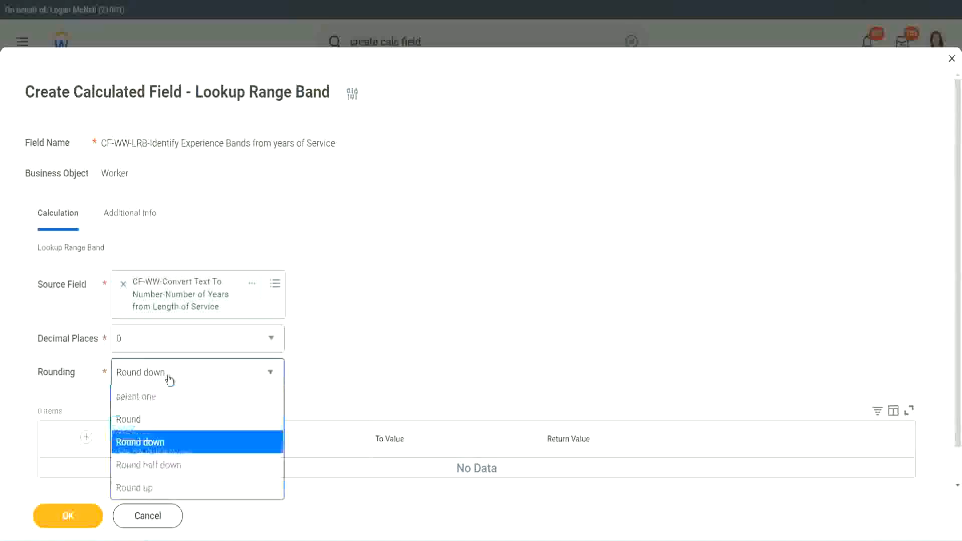
click(161, 424)
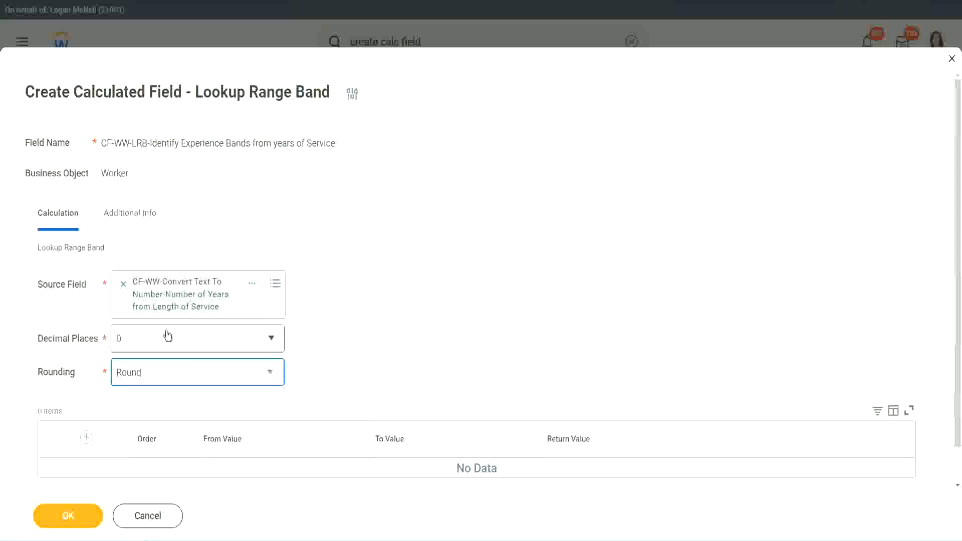
- Add a range band row from value 0 to value 7 with the return value Amateur
click(88, 437)
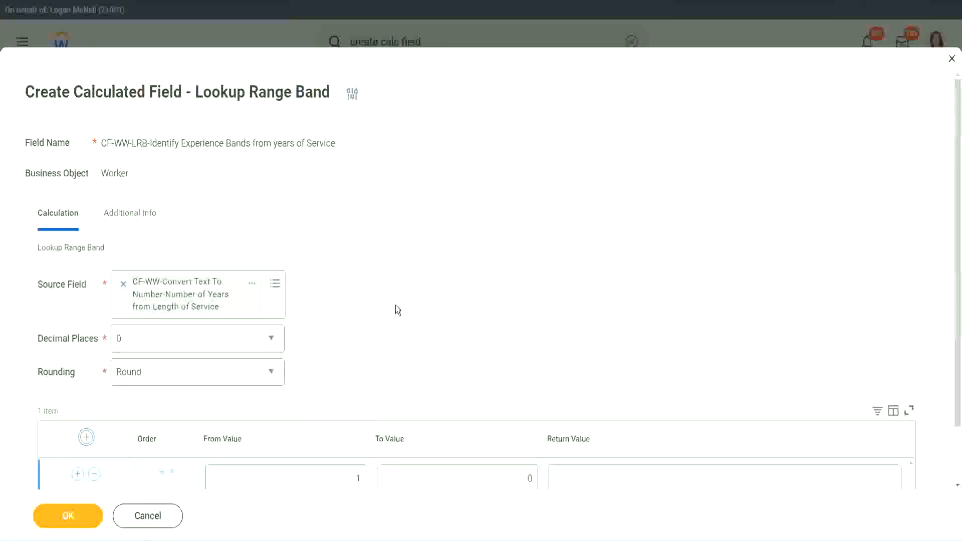
scroll(402, 307, down, 2)
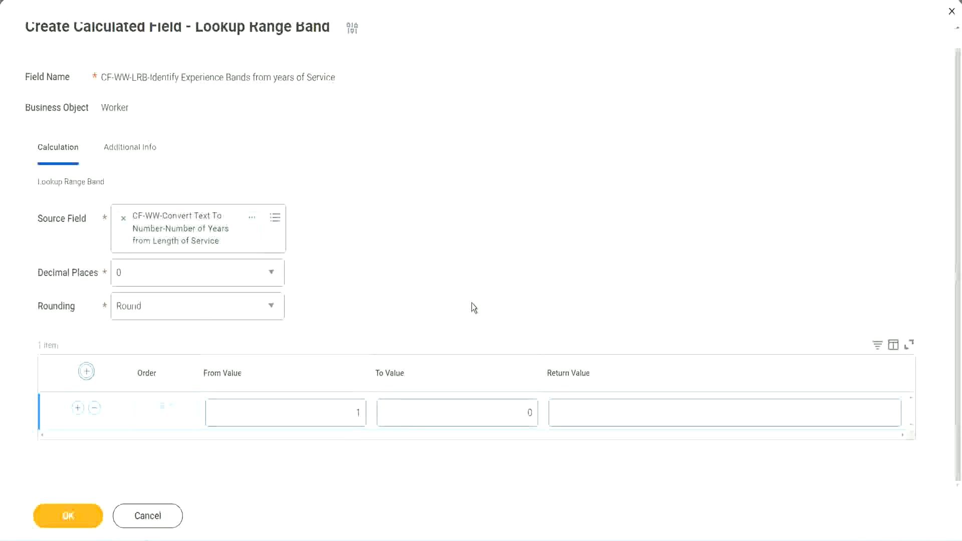
click(351, 417)
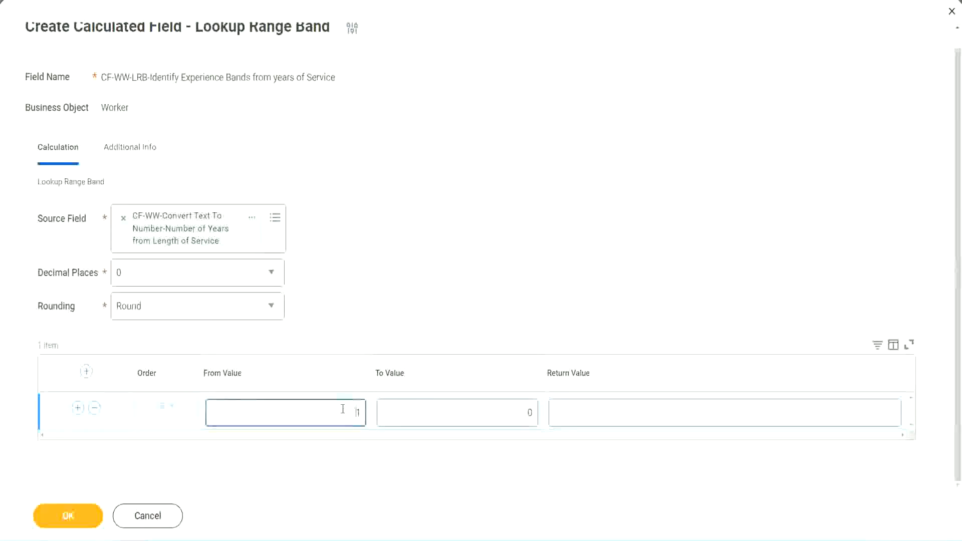
text(0)
key(Tab)
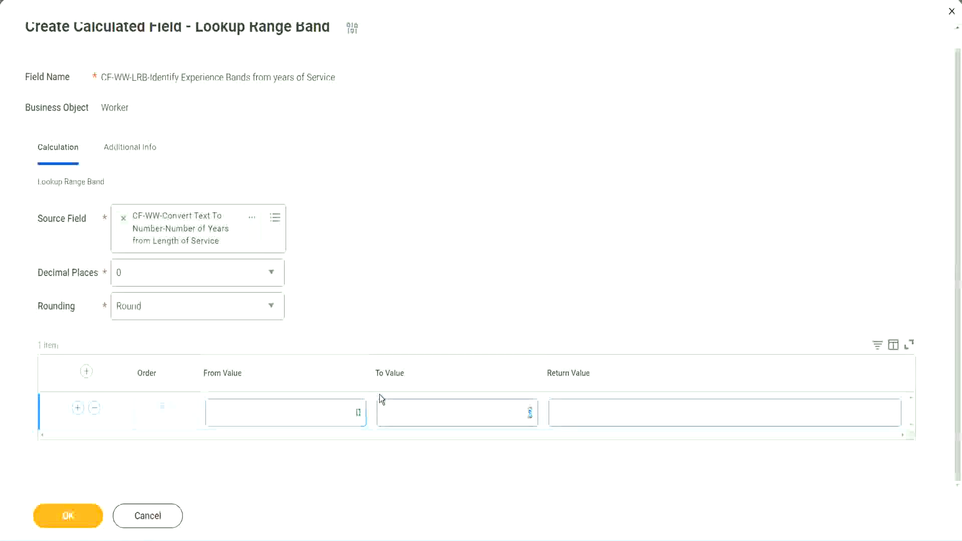
text(7)
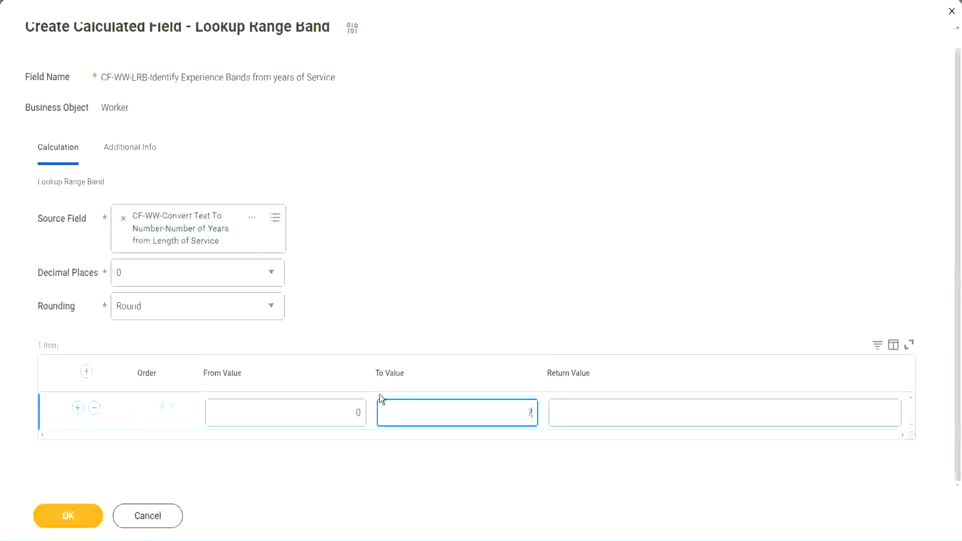
key(Tab)
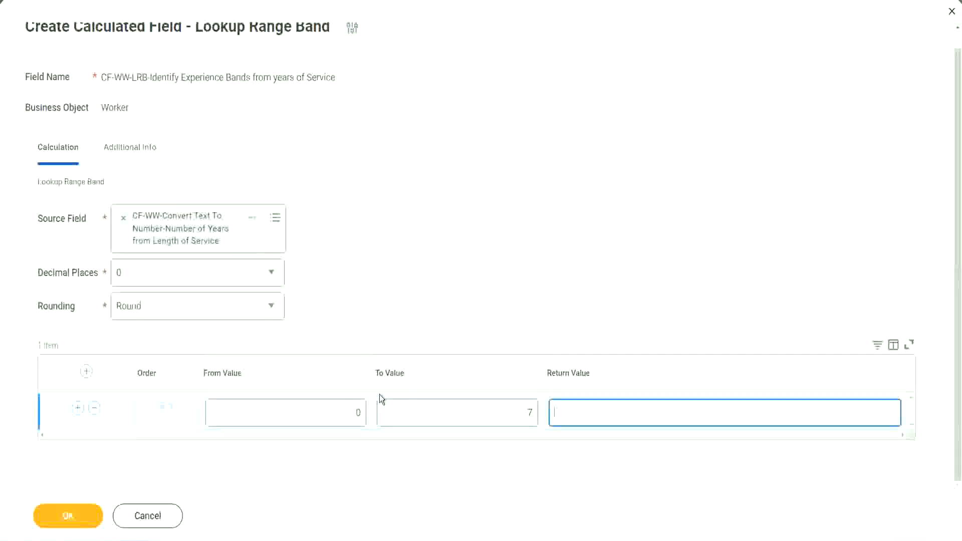
text(Amateur)
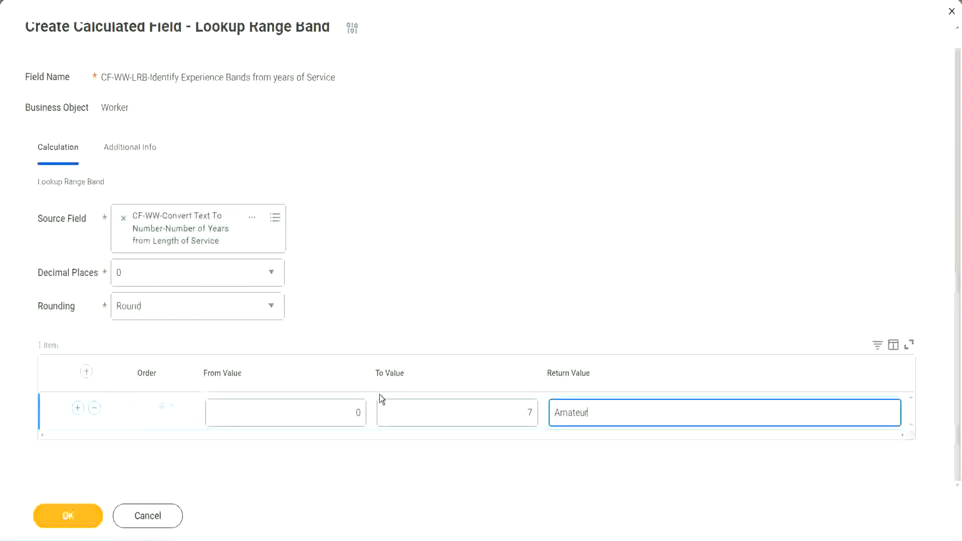
- Add a second range band row from value 8 to value 15 with the return value Experienced
click(332, 415)
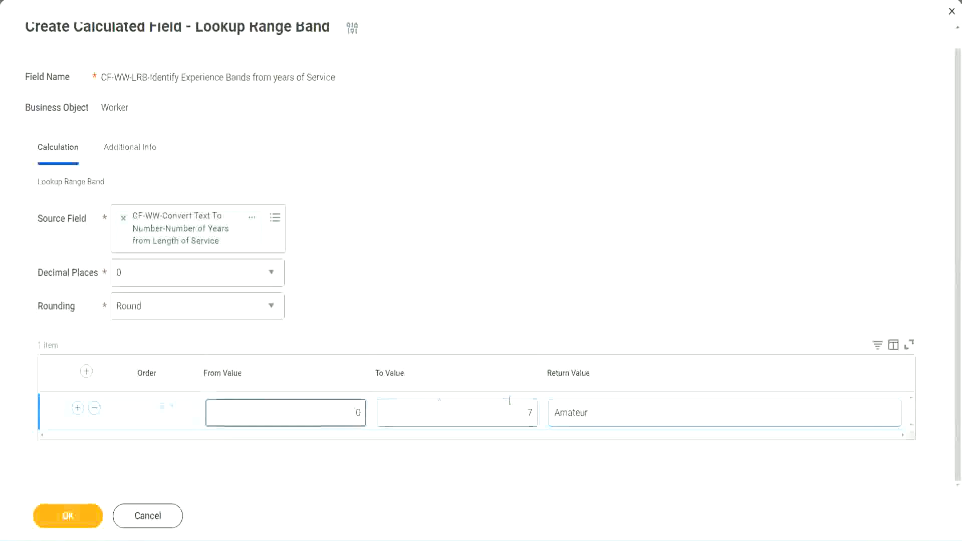
click(520, 406)
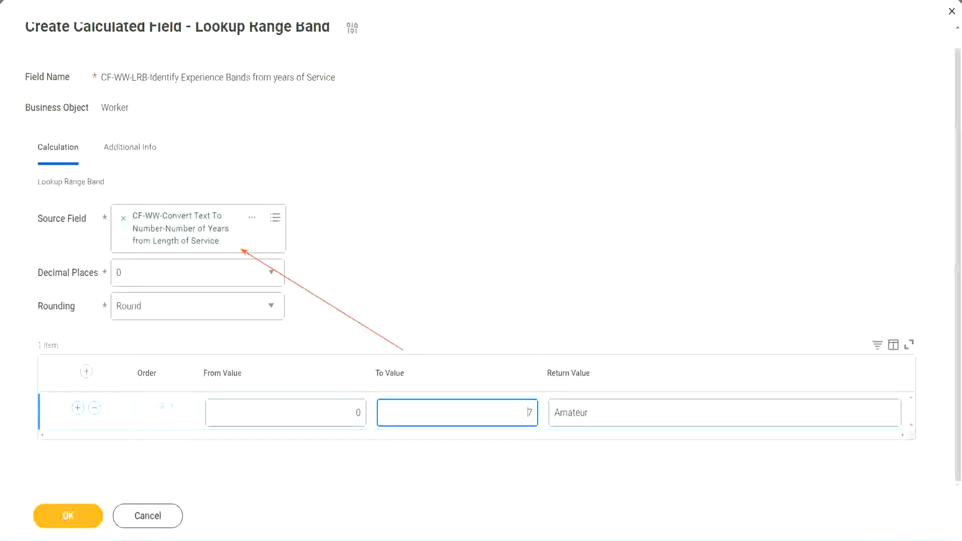
click(77, 408)
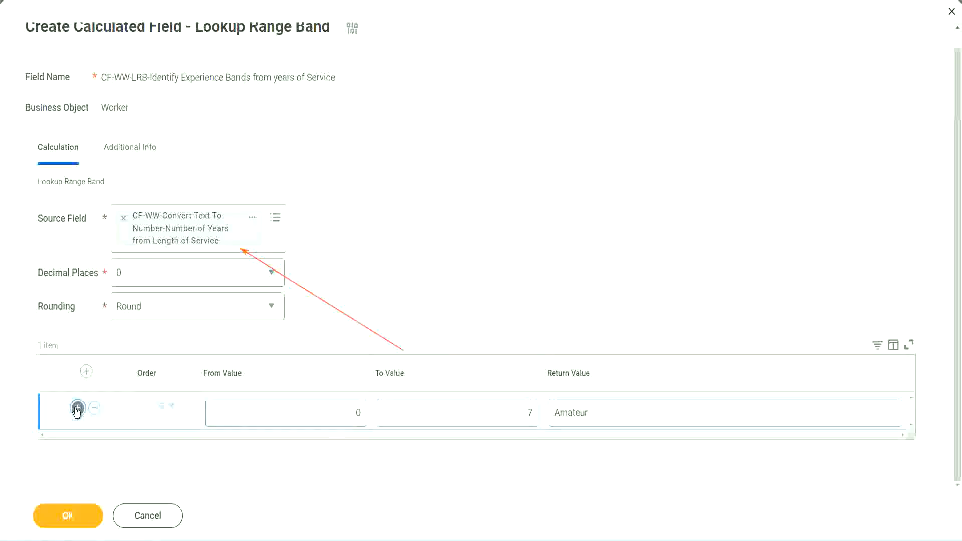
click(361, 449)
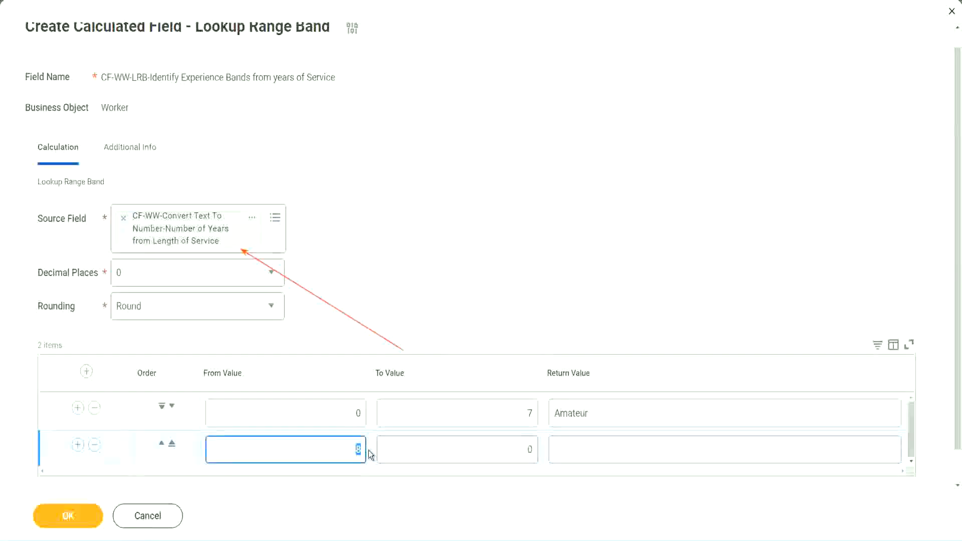
click(347, 415)
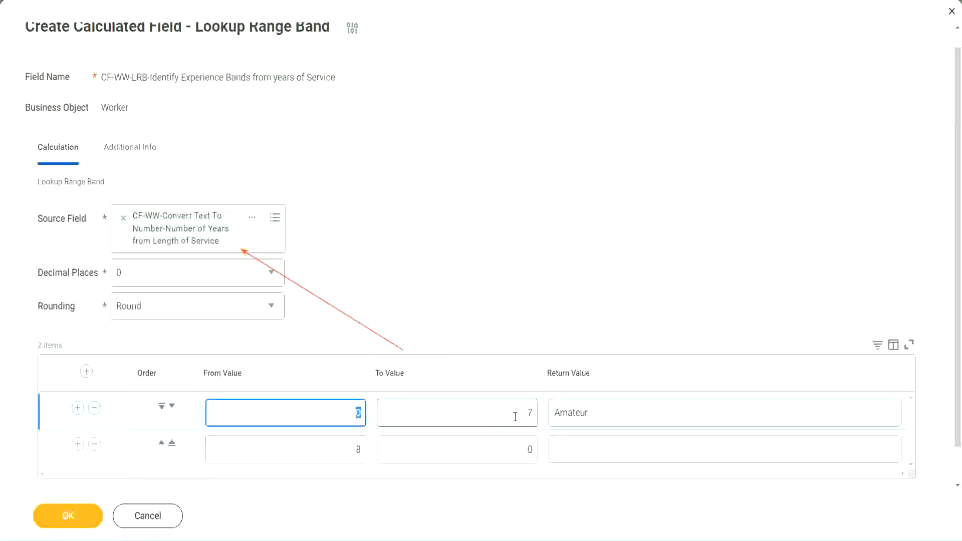
click(524, 416)
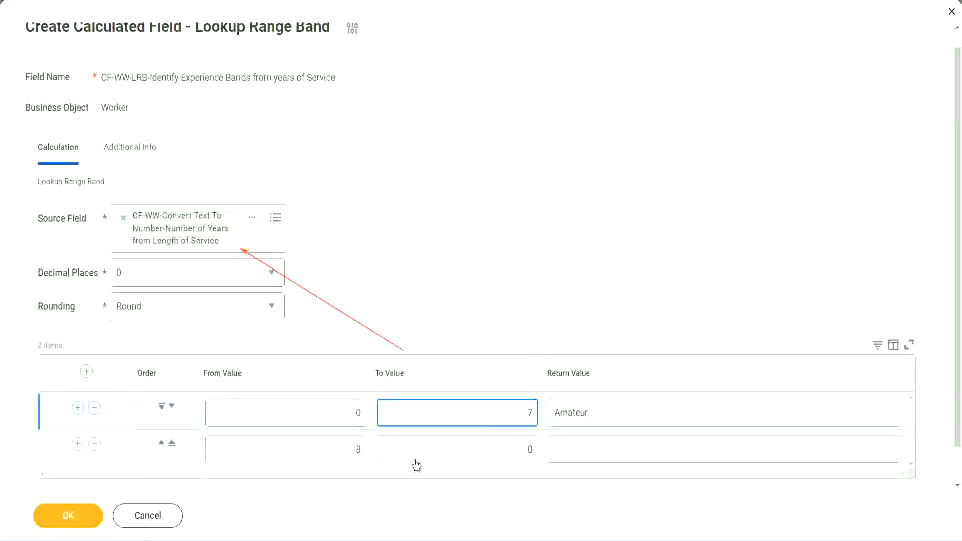
click(342, 450)
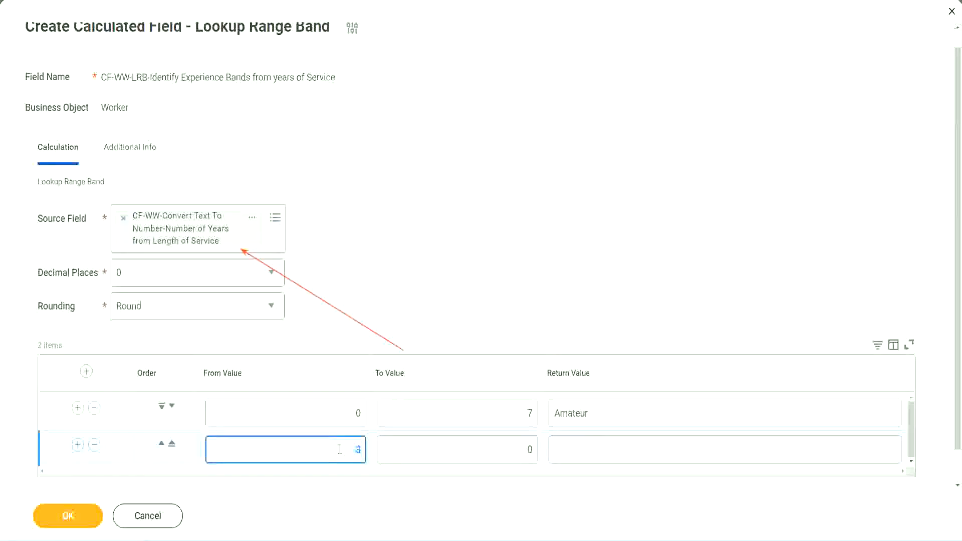
click(340, 449)
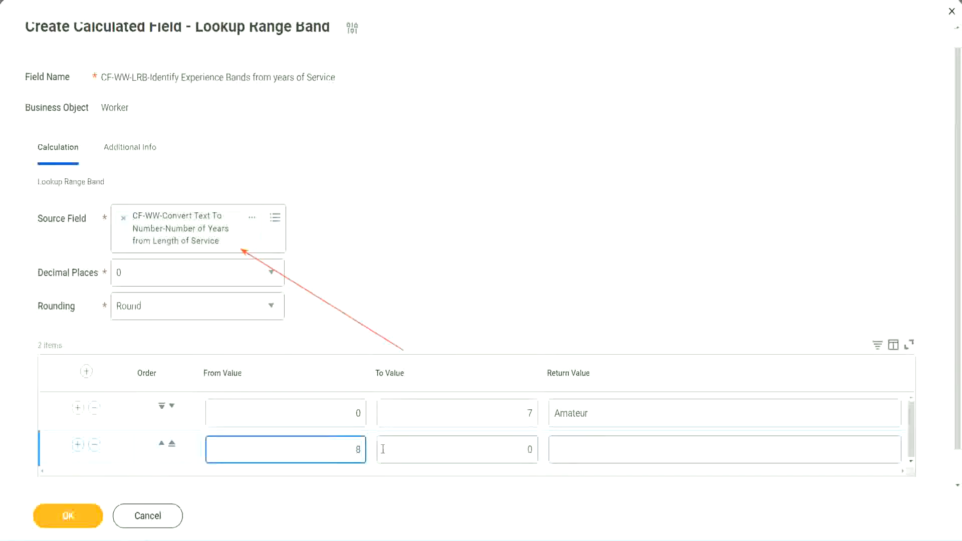
click(521, 449)
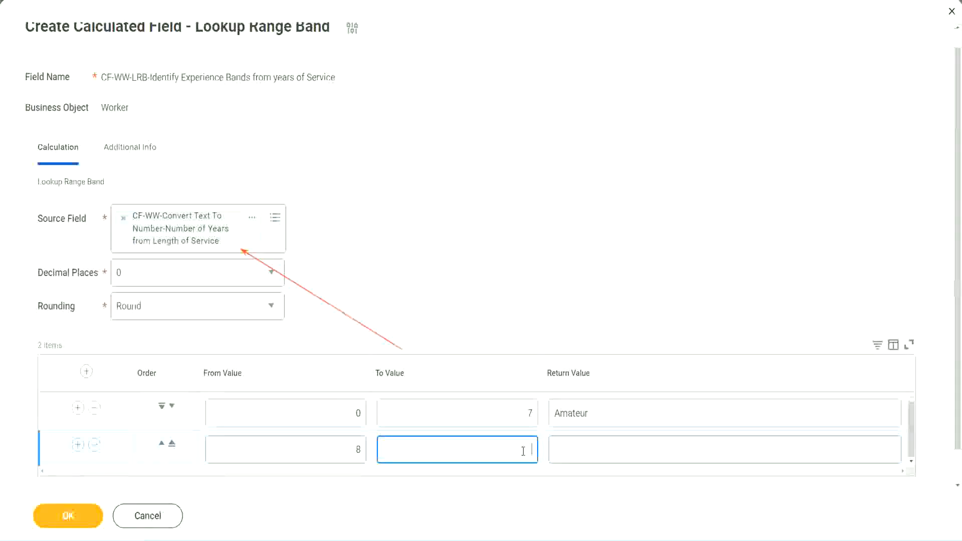
text(15)
click(593, 446)
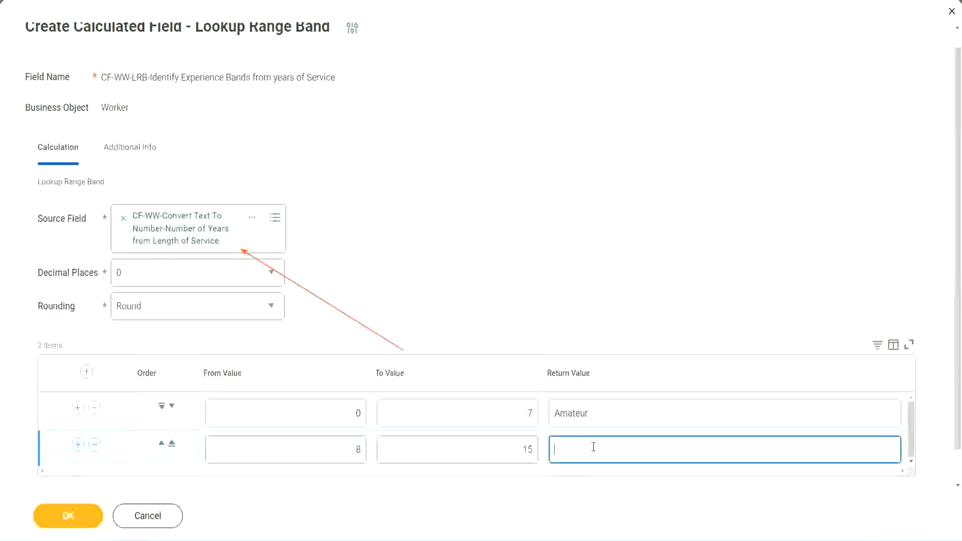
text(Experienced)
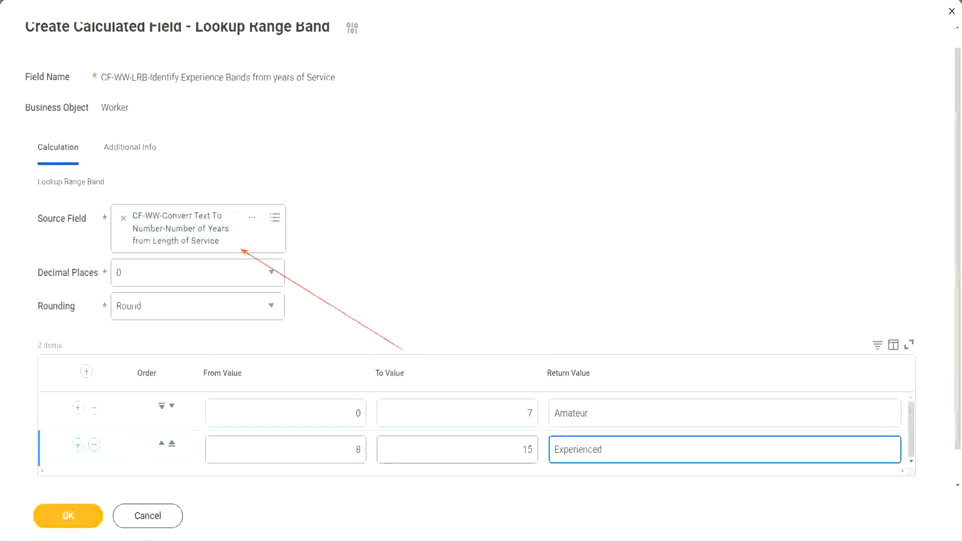
- Add a third range band row from value 16 to value 30 with the return value Senior
click(78, 445)
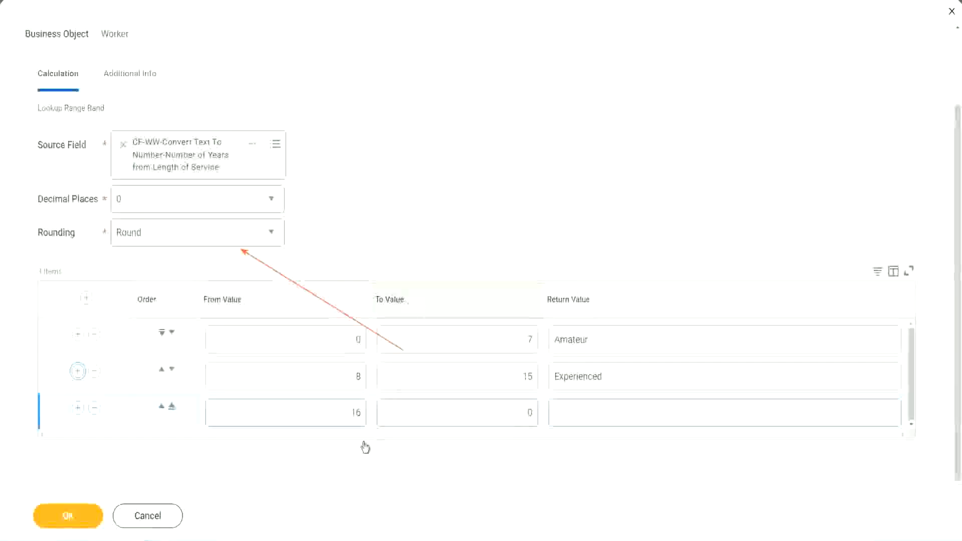
click(332, 417)
click(483, 413)
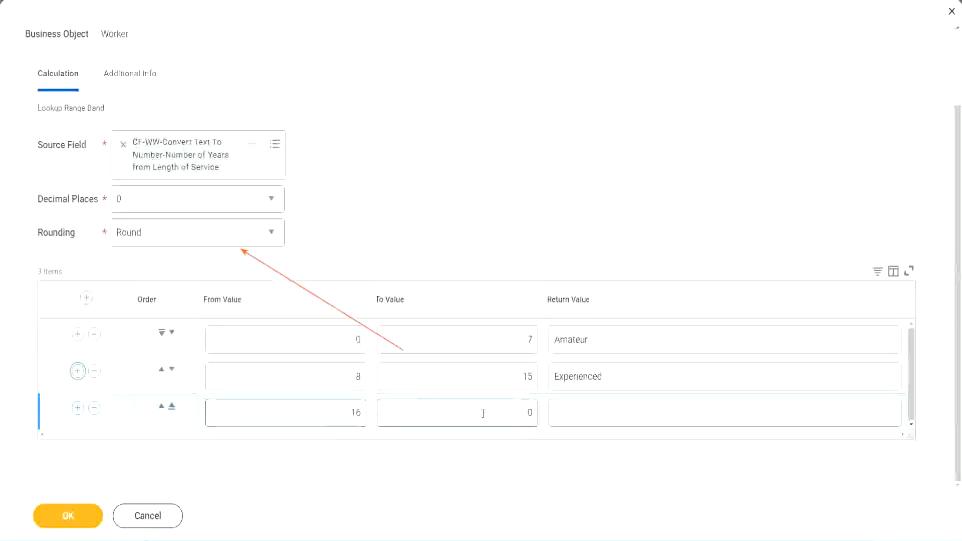
click(511, 411)
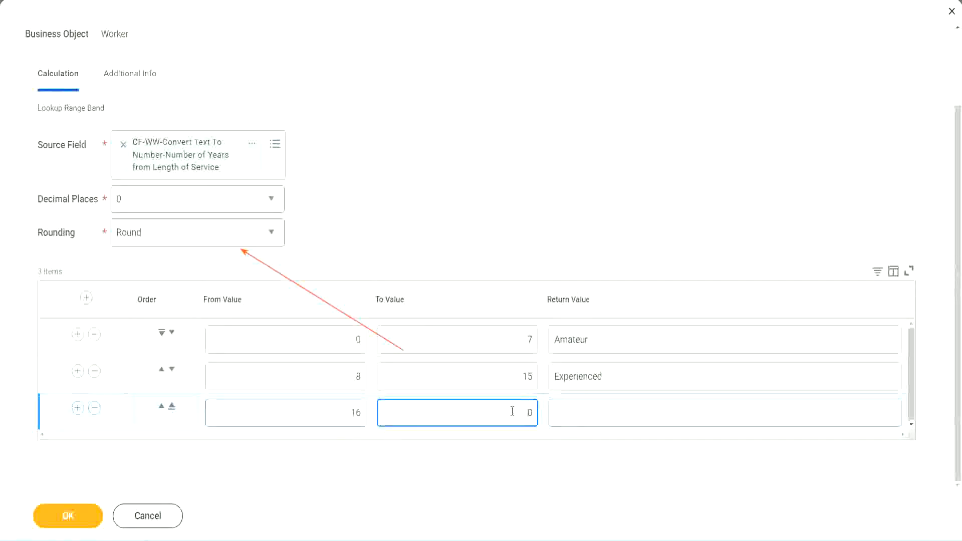
text(3)
key(Tab)
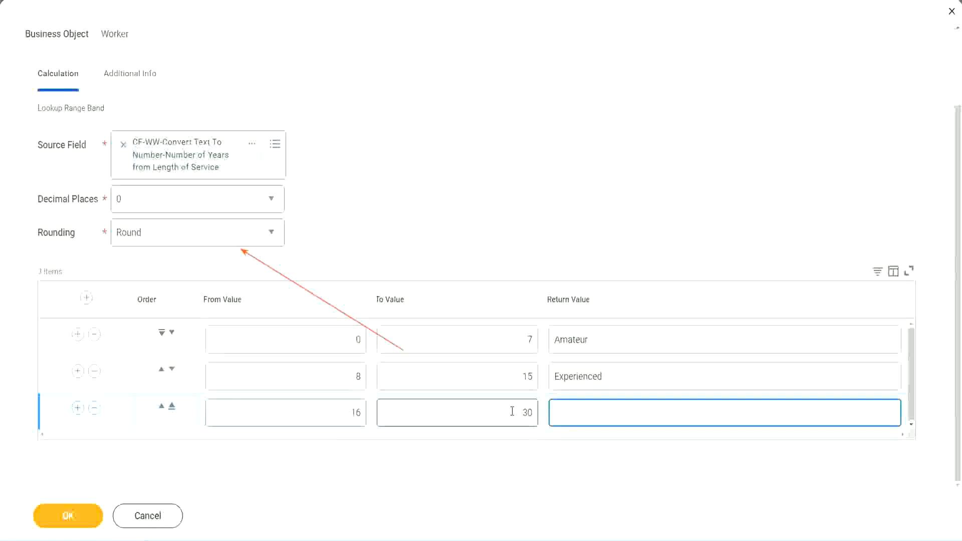
text(Sanior)
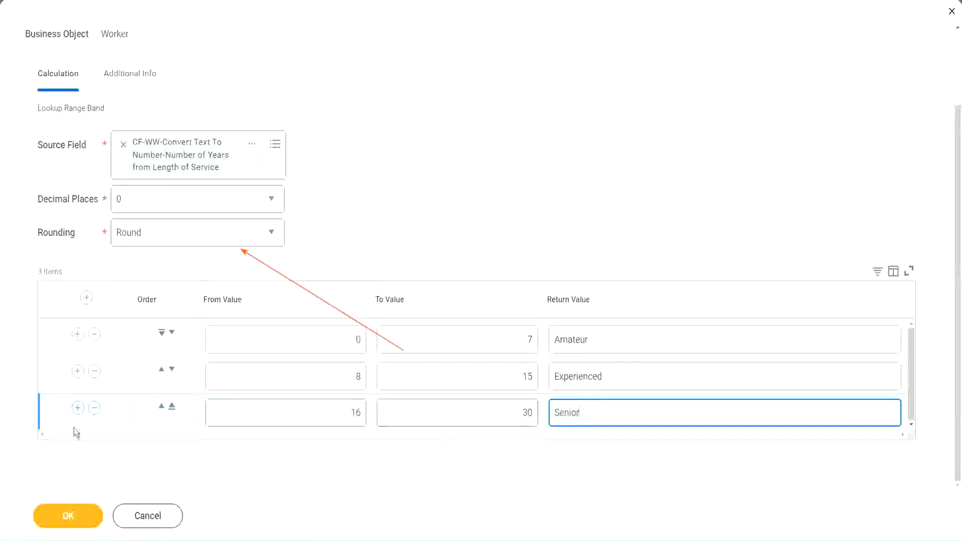
- Add a fourth range band row from value 31 to value 1000 with the return value Legend
click(77, 407)
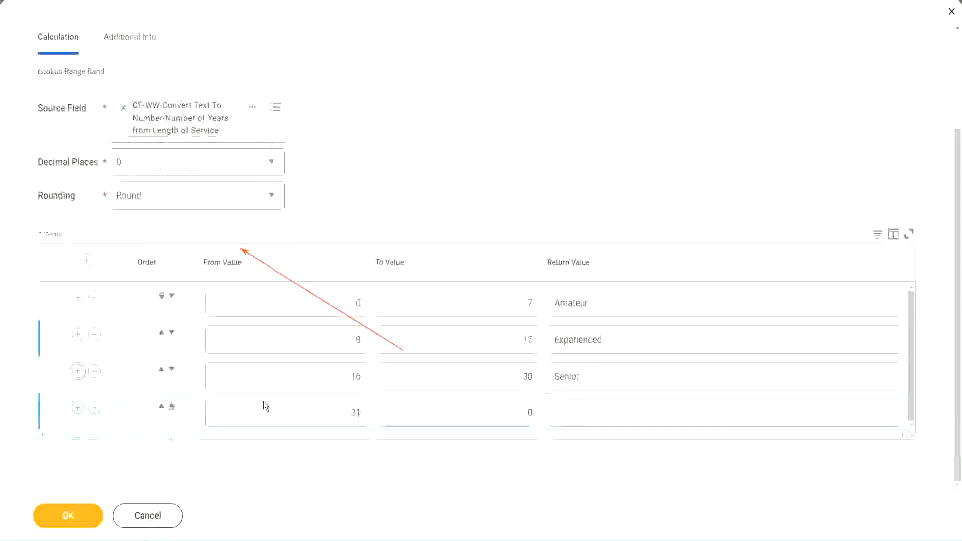
click(361, 412)
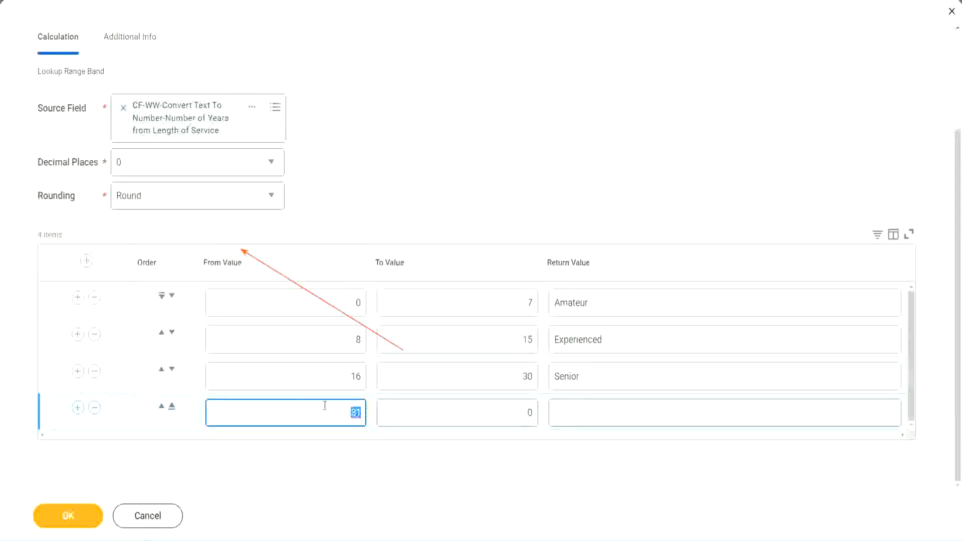
click(519, 413)
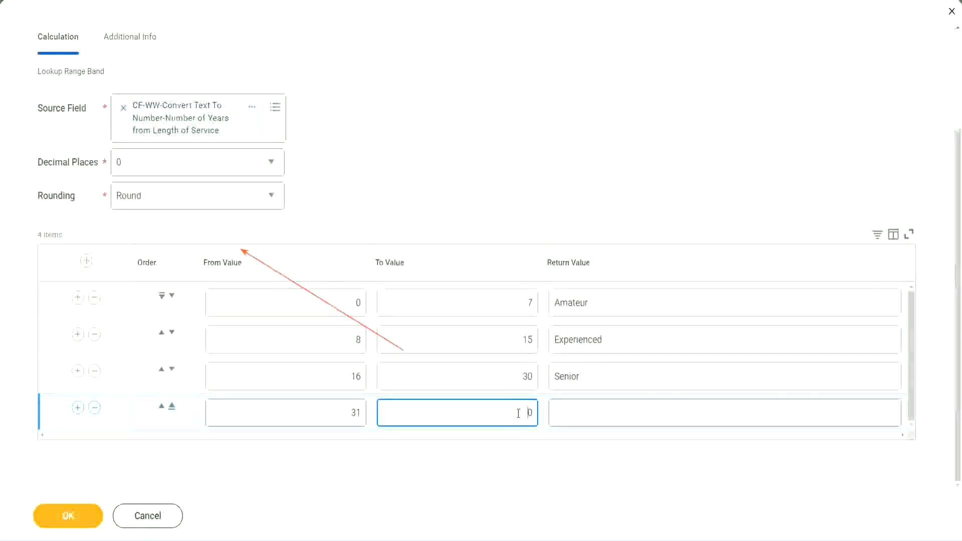
text(1000)
click(543, 409)
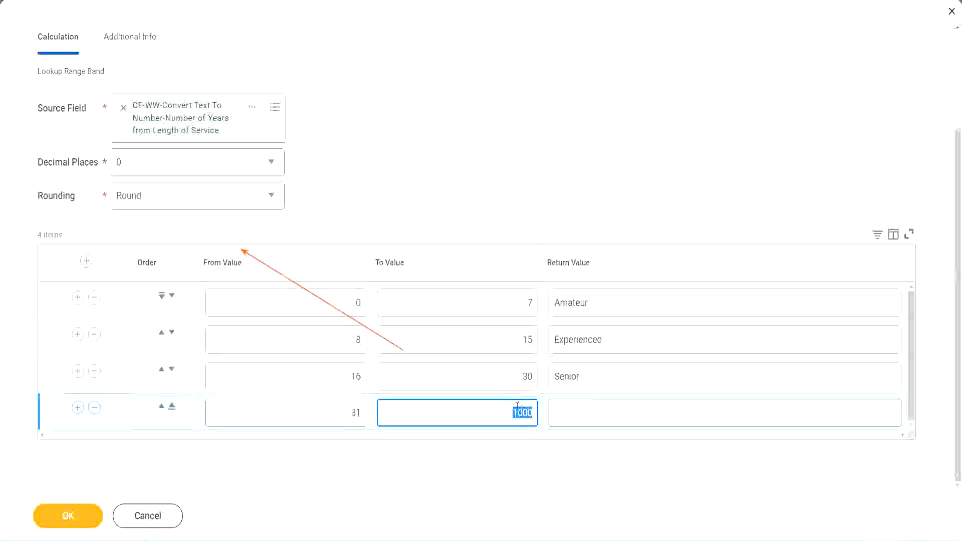
drag(504, 410, 539, 411)
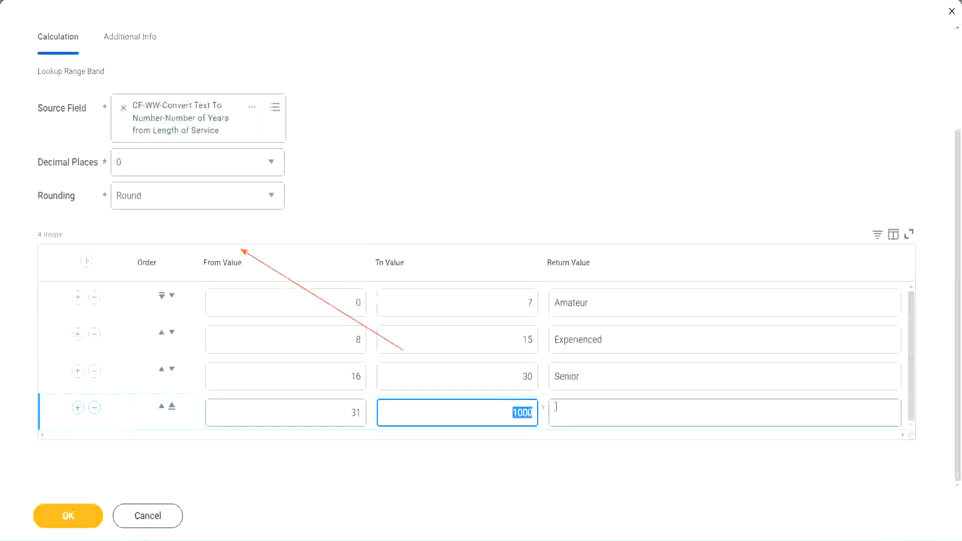
click(599, 413)
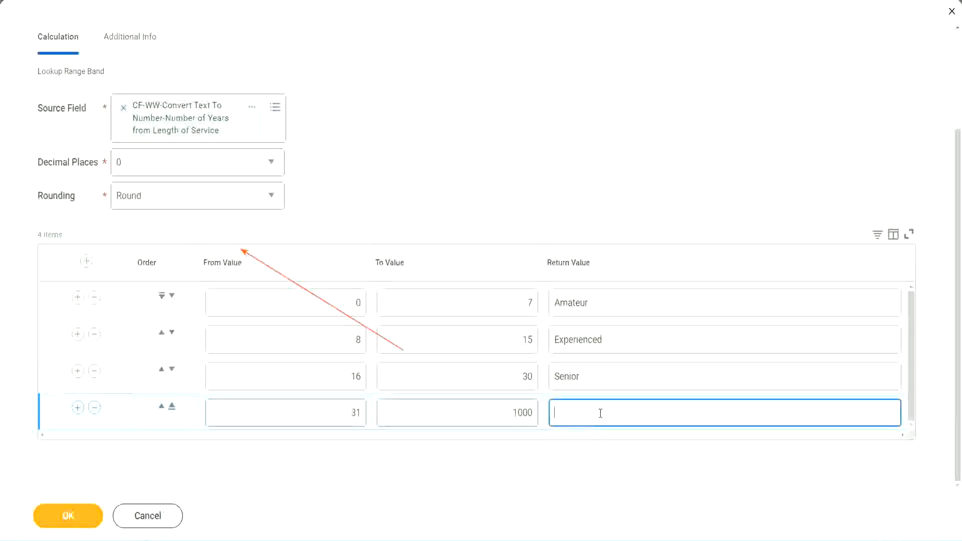
text(Legend)
click(448, 165)
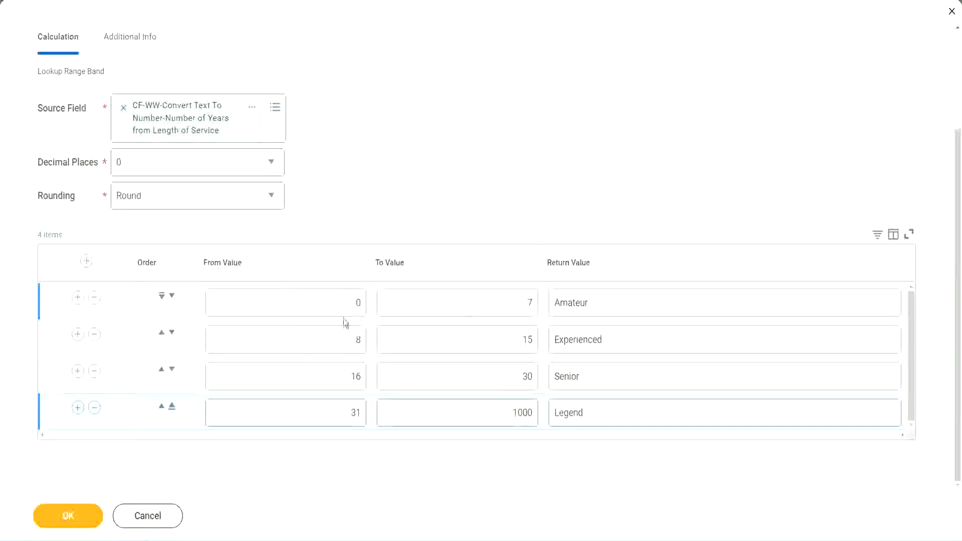
- Review the from and to values and the return values of the four experience bands
double_click(624, 300)
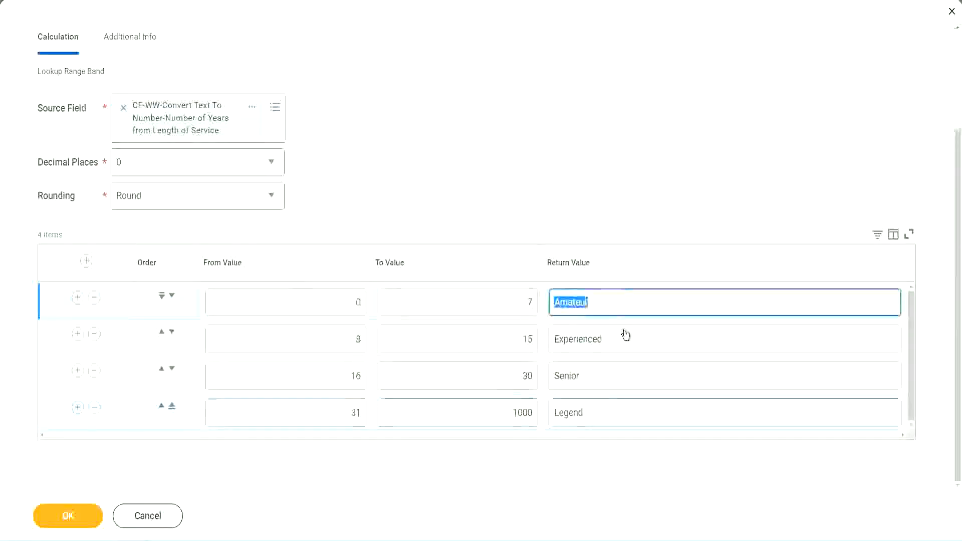
double_click(616, 345)
double_click(607, 381)
double_click(606, 413)
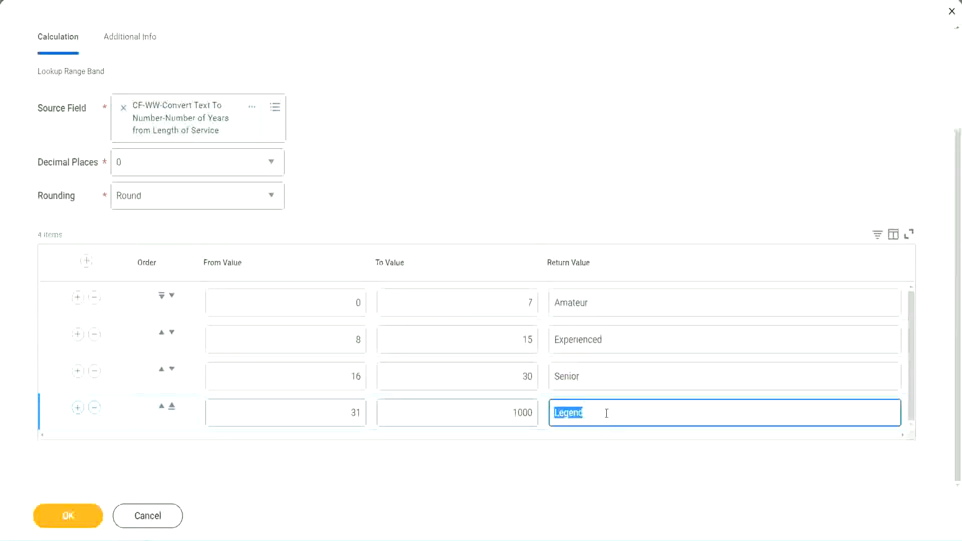
double_click(313, 307)
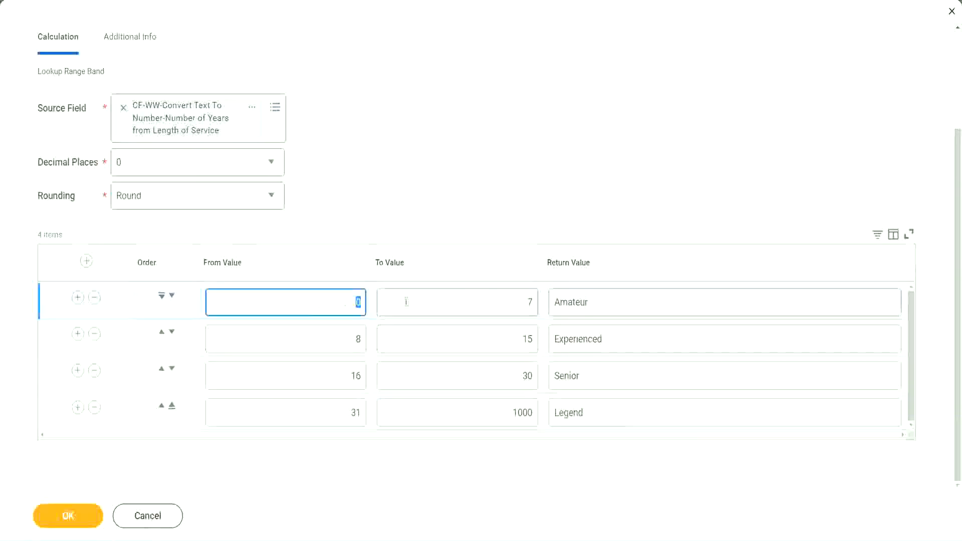
double_click(609, 382)
double_click(604, 409)
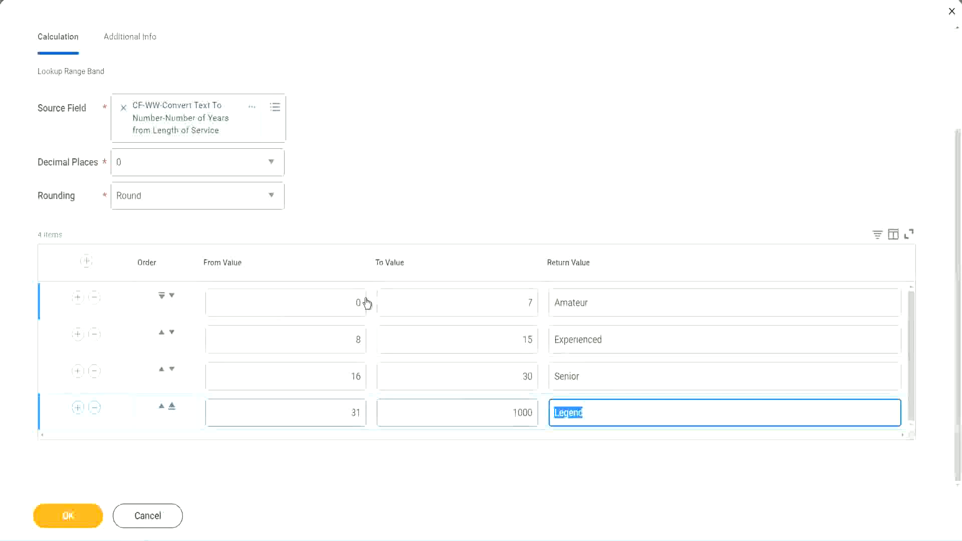
click(466, 248)
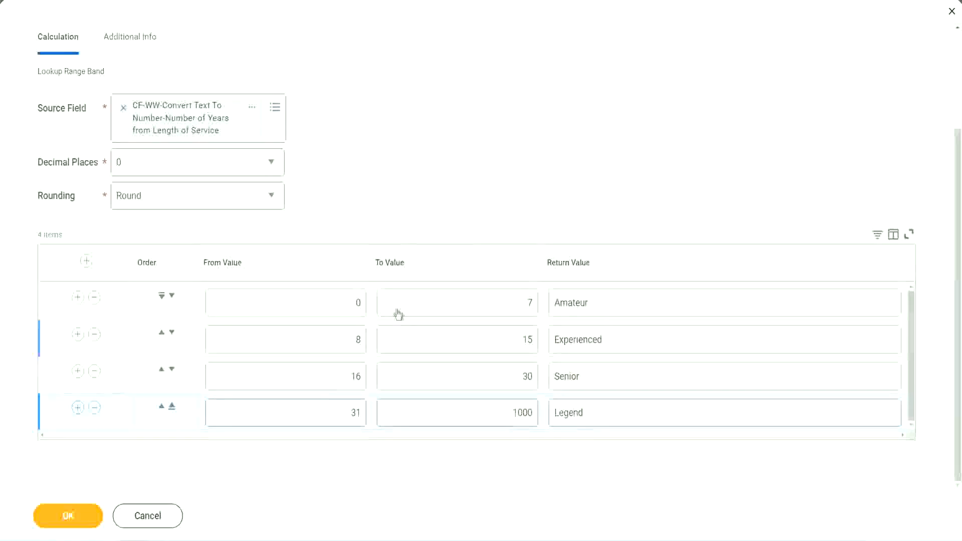
- Save the Lookup Range Band calculated field and copy its name from the save confirmation
click(67, 514)
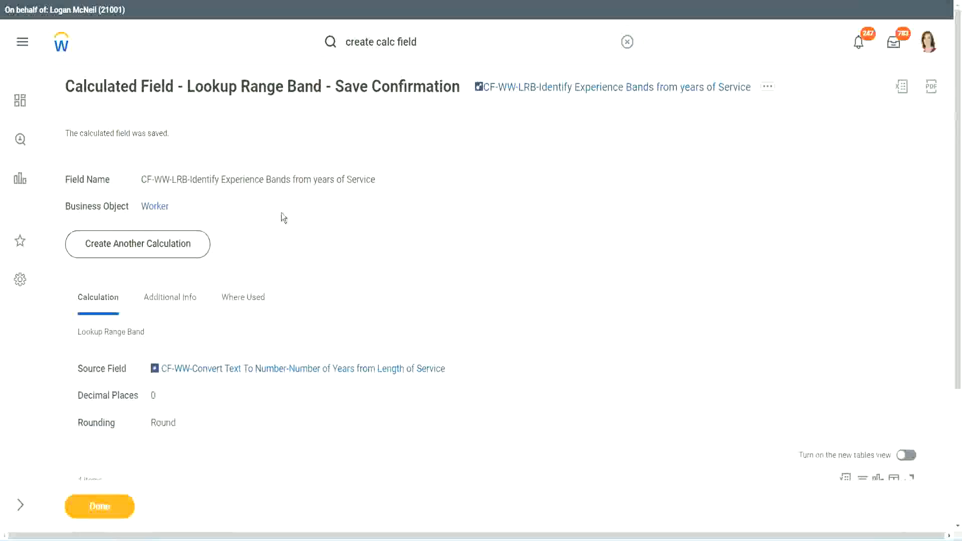
right_click(559, 91)
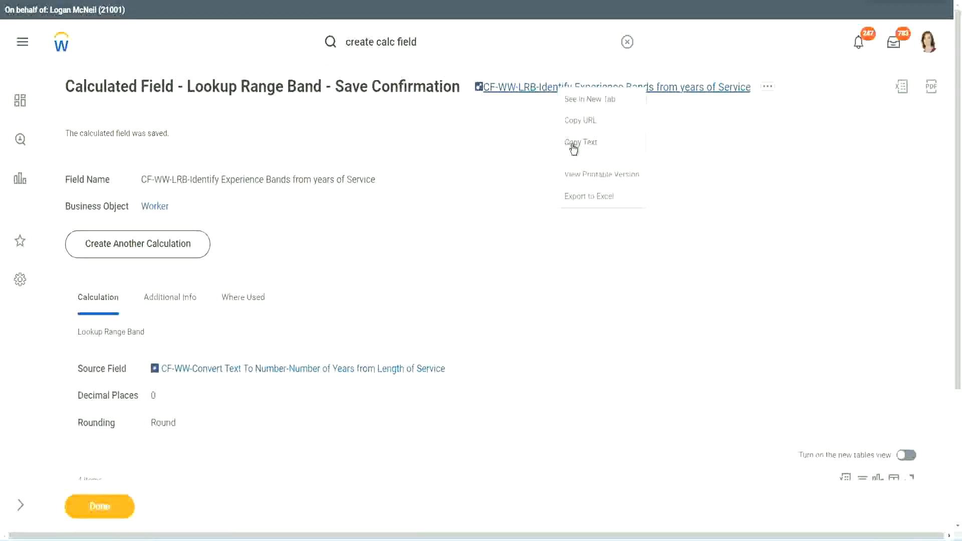
click(574, 146)
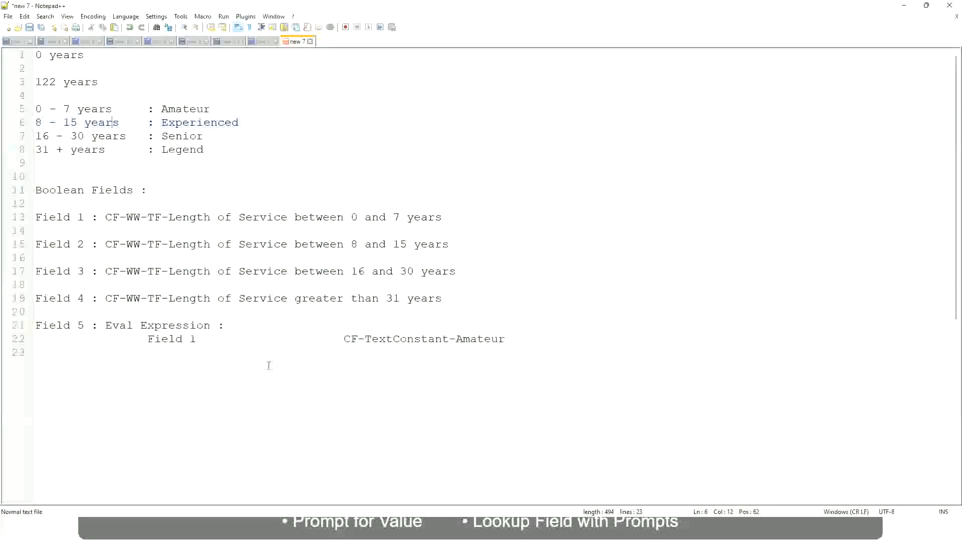
- In the Notepad++ notes, add a line below the Eval Expression entry with the amounts 10,000 USD and 1,000,000 spaced apart
key(Return)
key(Return)
key(Return)
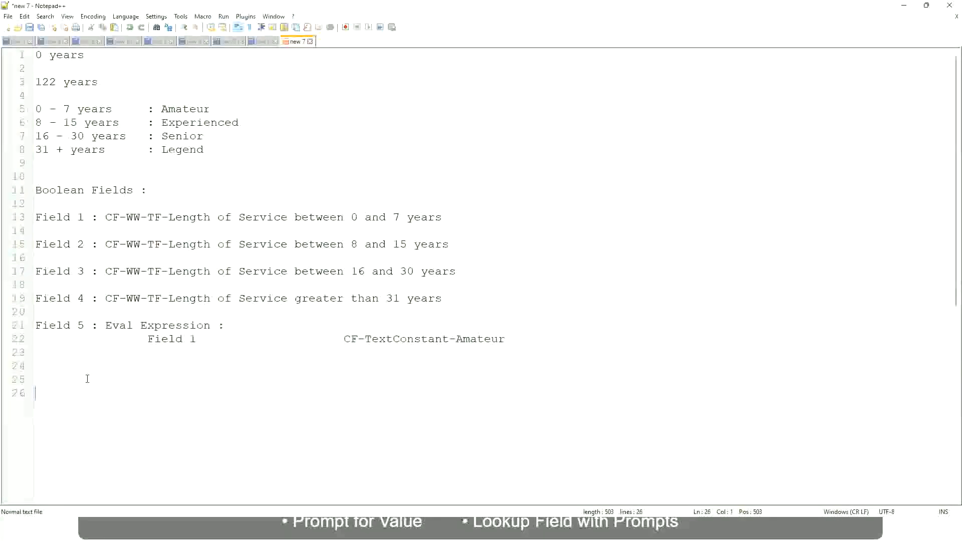
text(10,000 USD)
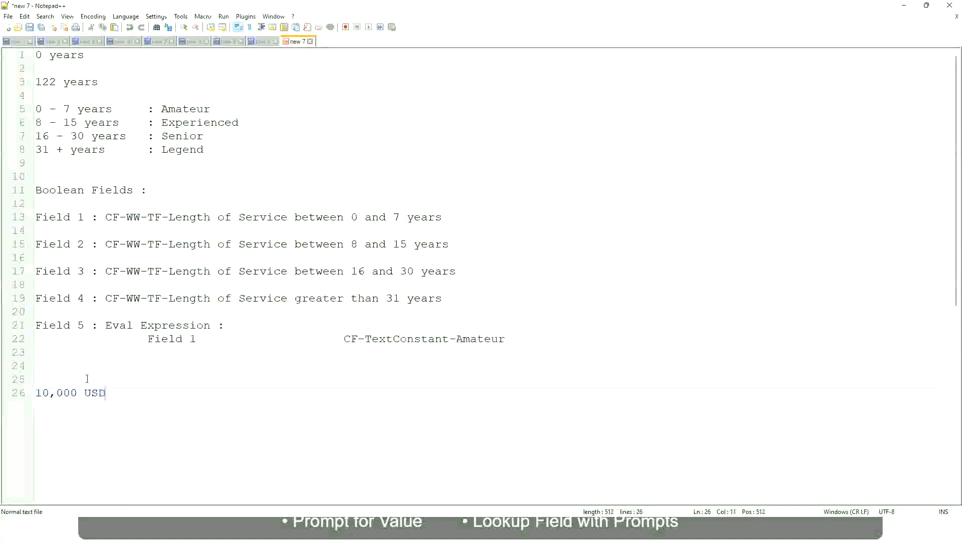
key(Tab)
key(Tab)
key(Tab)
key(Tab)
key(Tab)
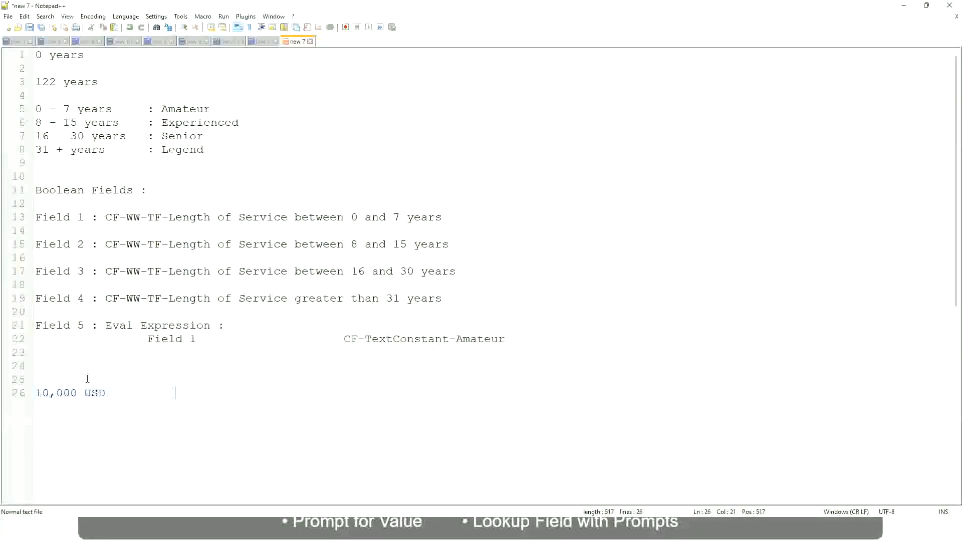
text(1,000,000)
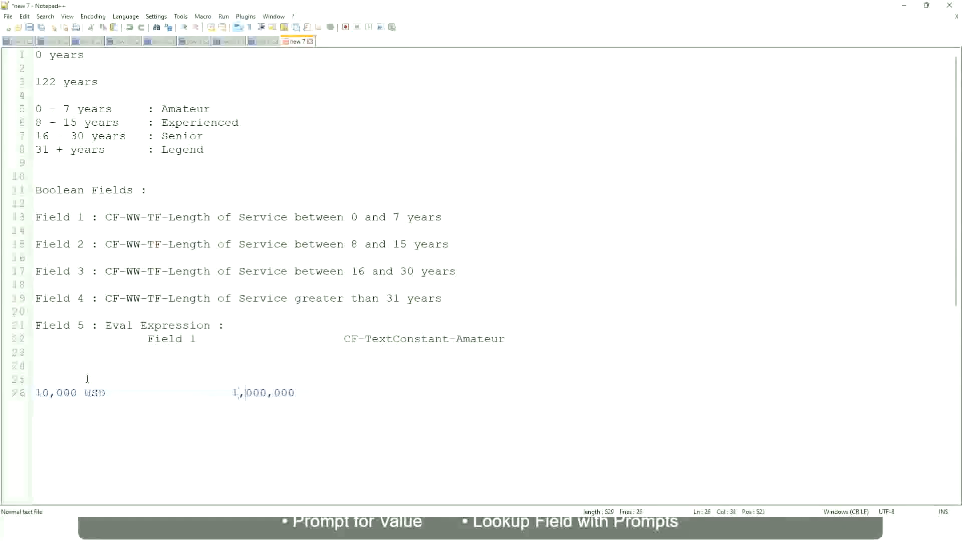
- Append USD to the 1,000,000 amount and leave a blank line beneath the amounts line
key(Right)
key(Right)
key(Right)
key(Right)
key(Right)
key(Right)
key(Right)
key(Right)
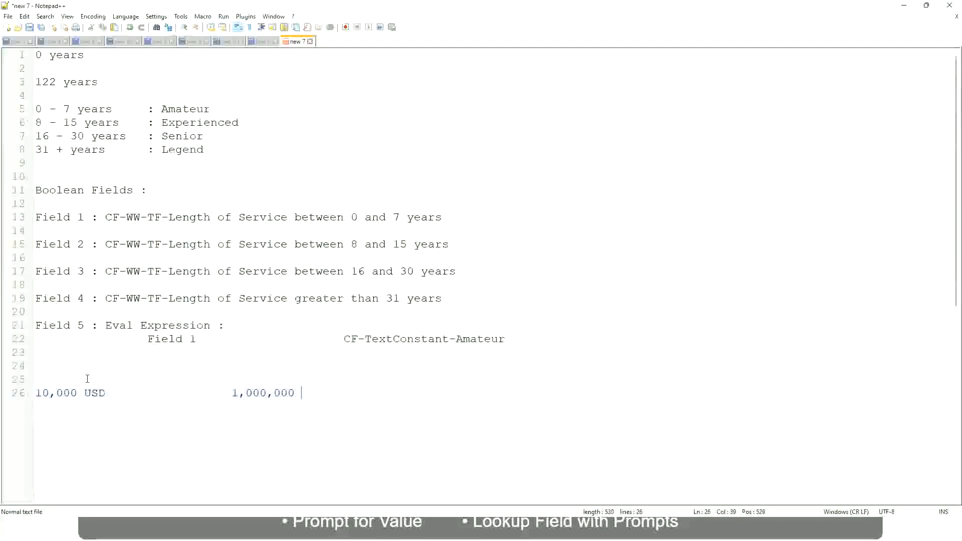
text(USD)
key(Return)
key(Return)
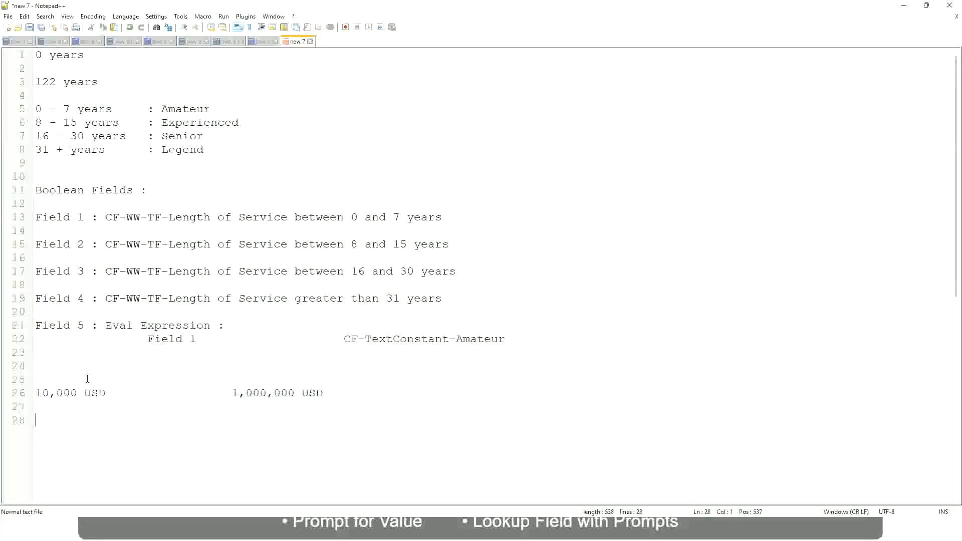
- Below the amounts, add the aligned band lines "10 - 50,000 : Low" and "50,001 - 150,000 : Medium"
text(10 - 50,000             : Low)
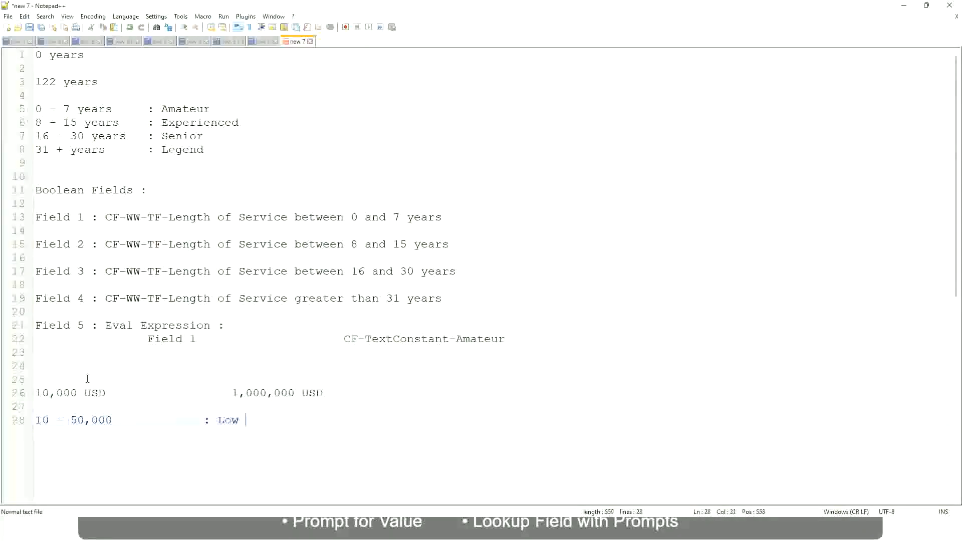
key(Return)
key(Return)
key(Up)
text(50,001 )
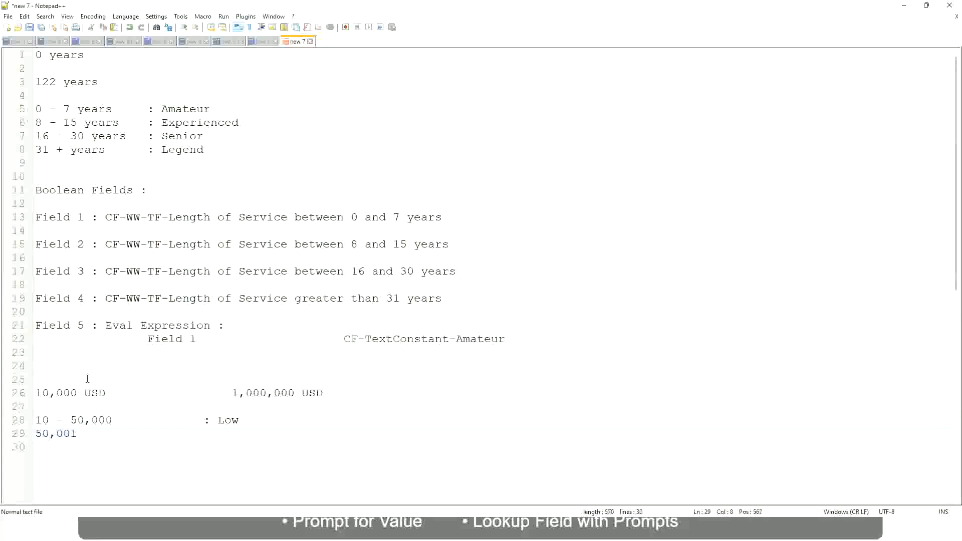
text(- 150,000)
key(Tab)
key(Tab)
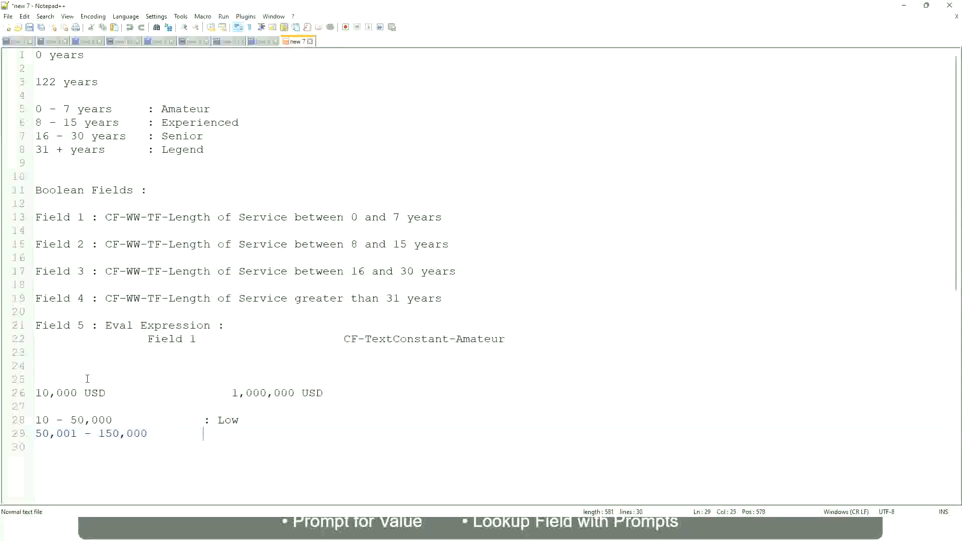
text(: Medium)
key(Return)
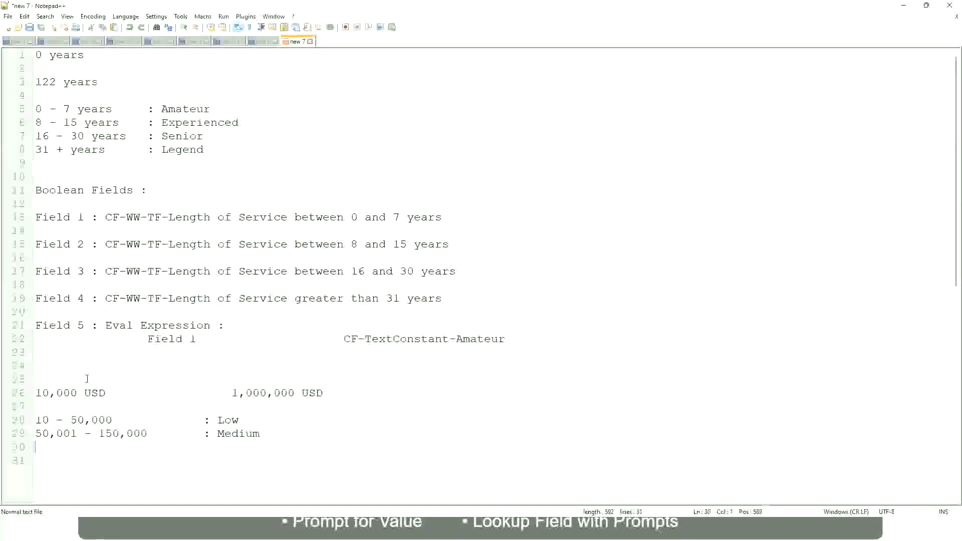
- Add a third band line, "> 150,000 : High", aligned with the Low and Medium lines
text(> 1)
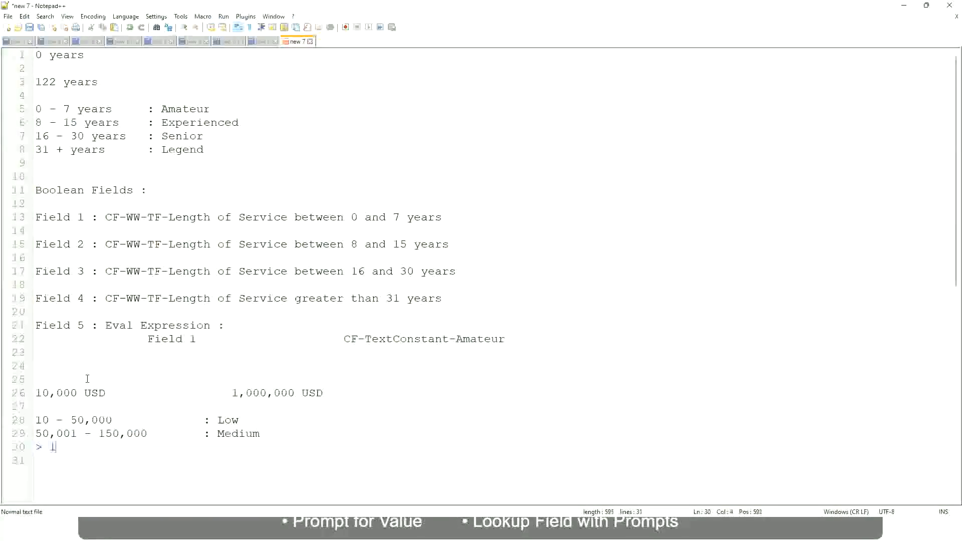
text(50,000)
key(Tab)
key(Tab)
key(Tab)
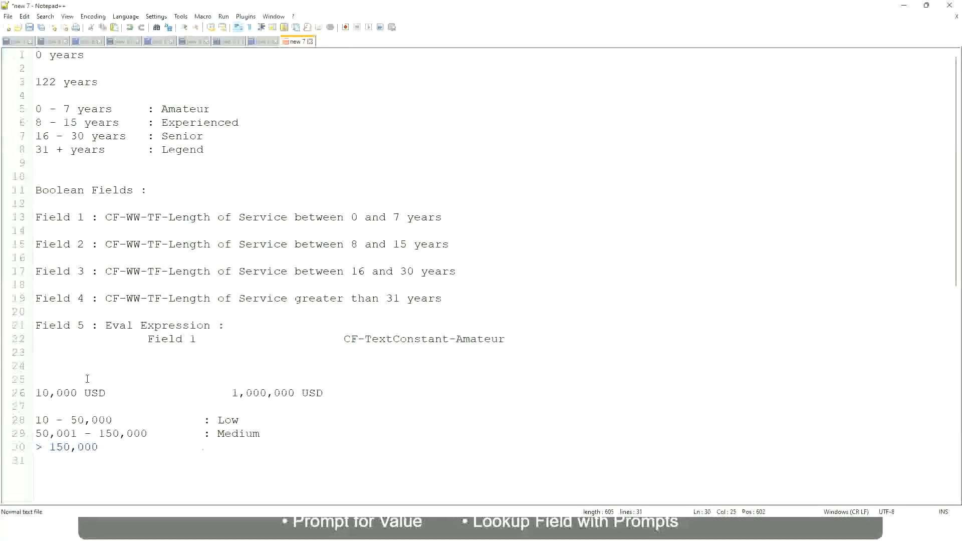
text(: High)
- Examine the lower and upper USD amounts against the Low, Medium and High band lines
click(31, 393)
click(31, 393)
click(40, 392)
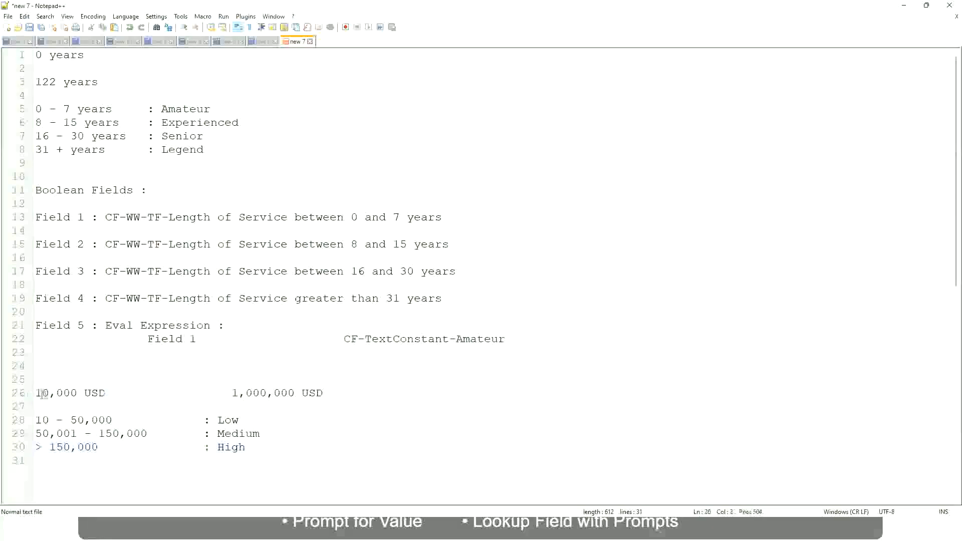
double_click(287, 393)
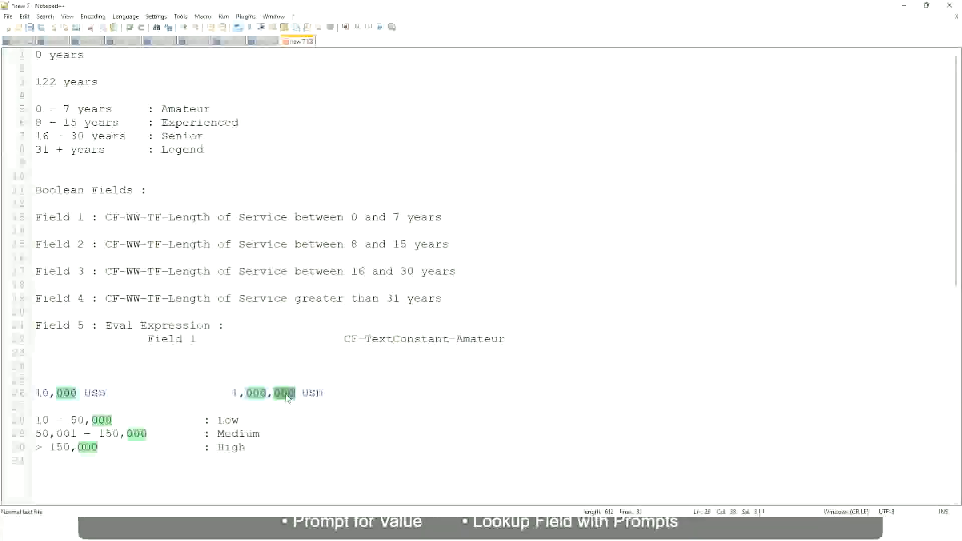
click(180, 433)
click(30, 392)
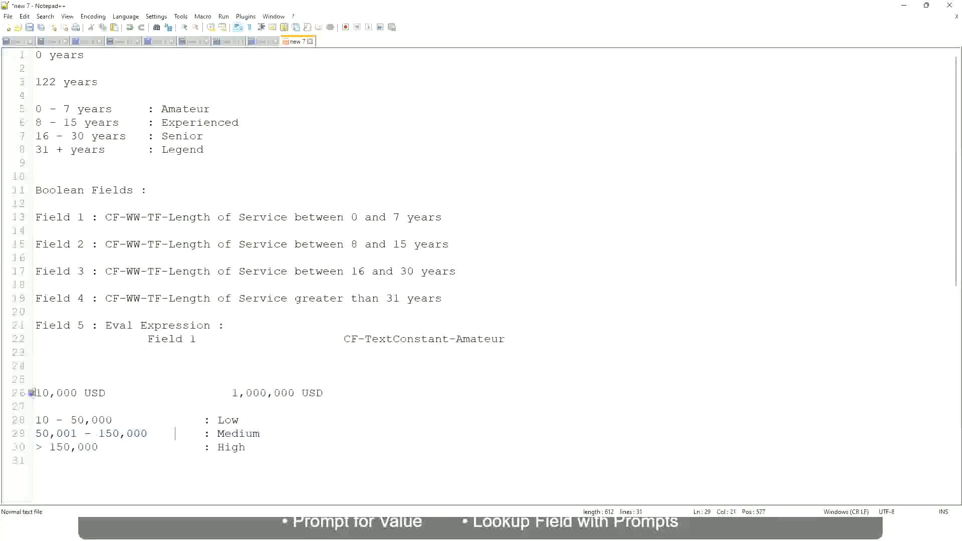
click(297, 395)
click(231, 420)
click(232, 452)
click(246, 443)
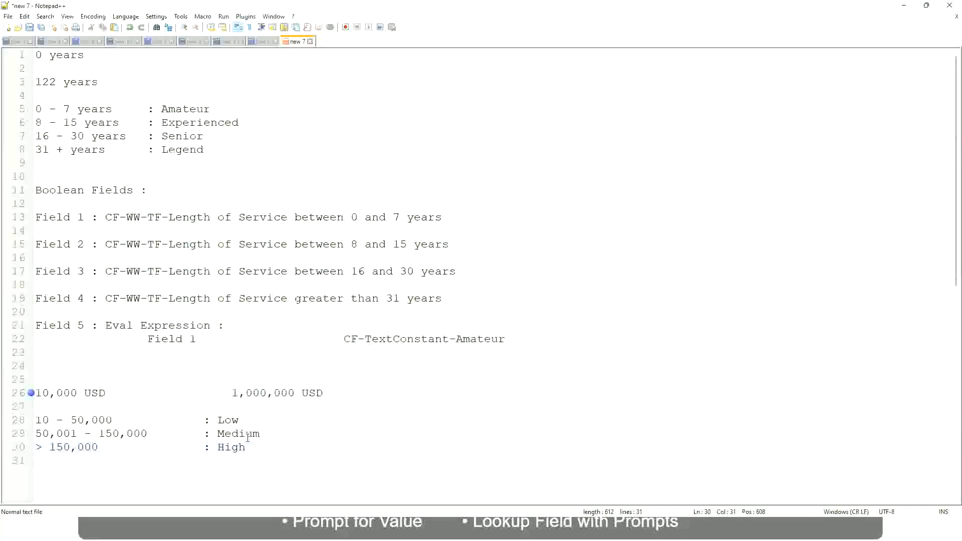